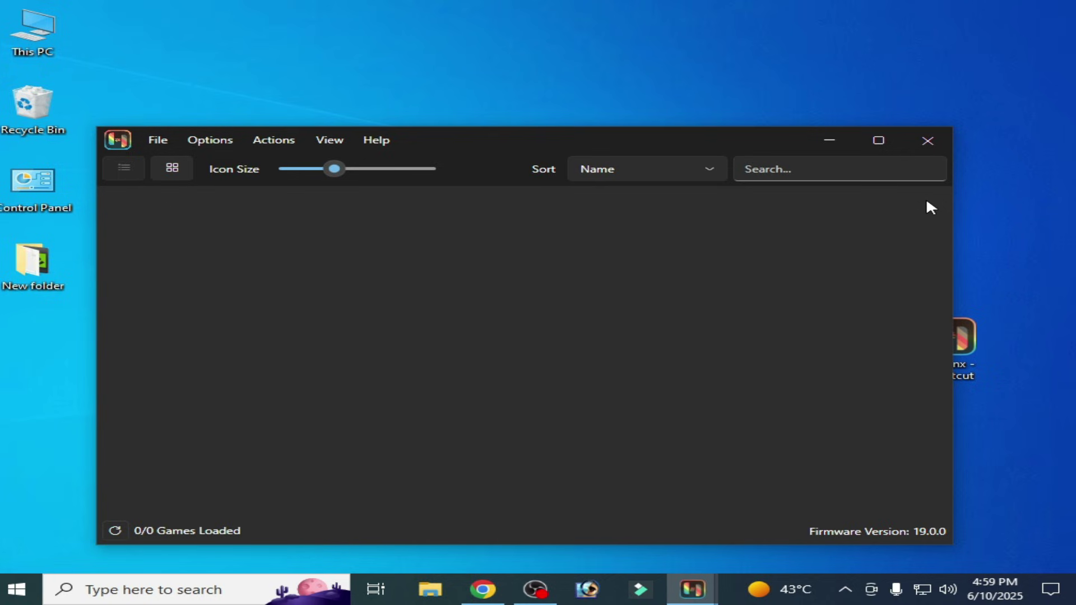
Open the emulator's system settings and set VSync to Unbounded.
click(211, 141)
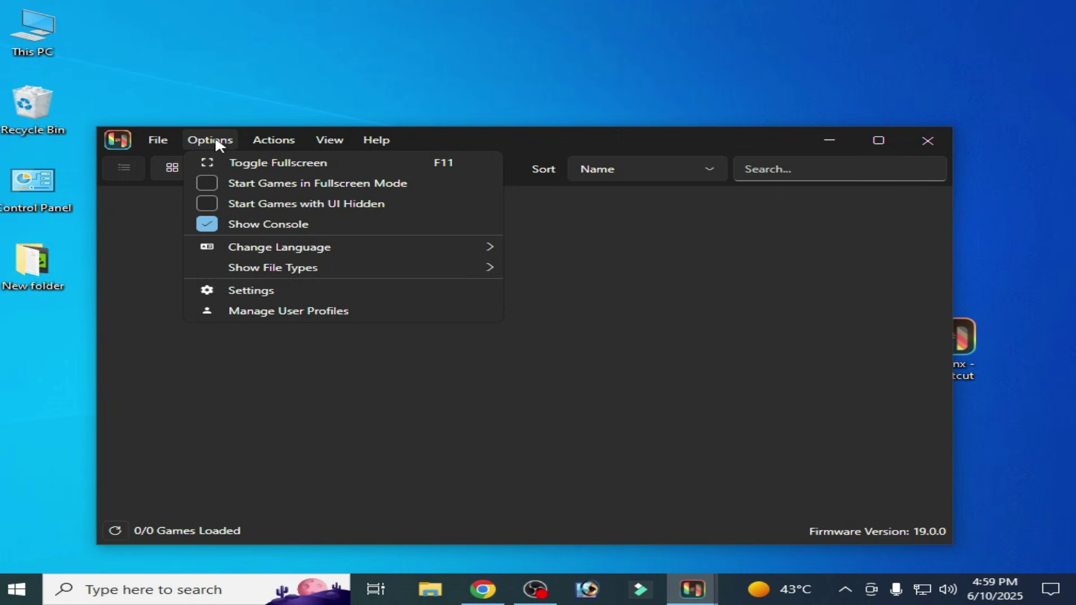
click(268, 290)
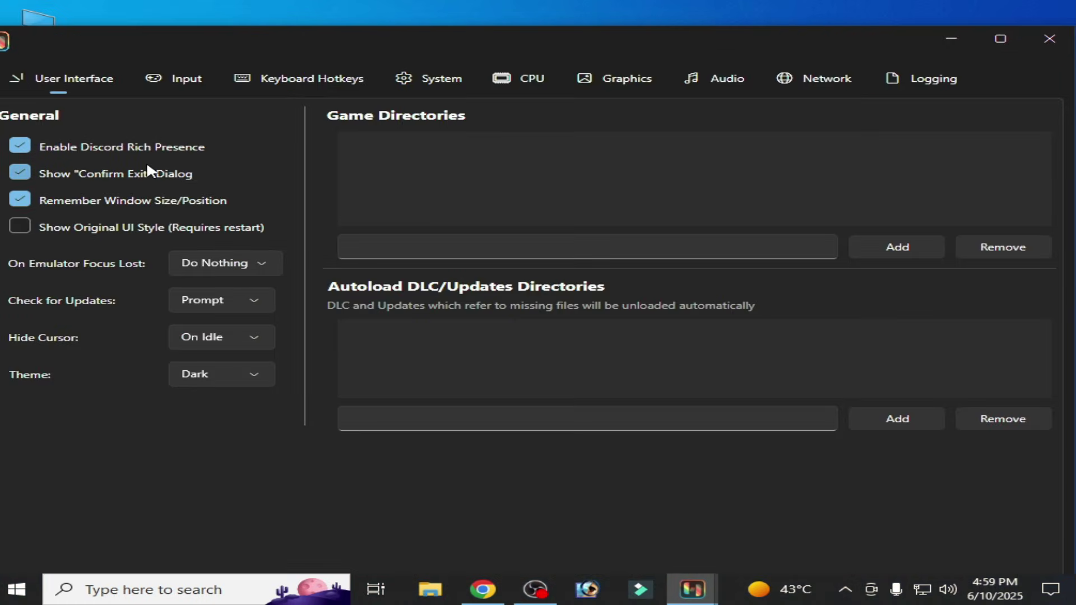
click(417, 89)
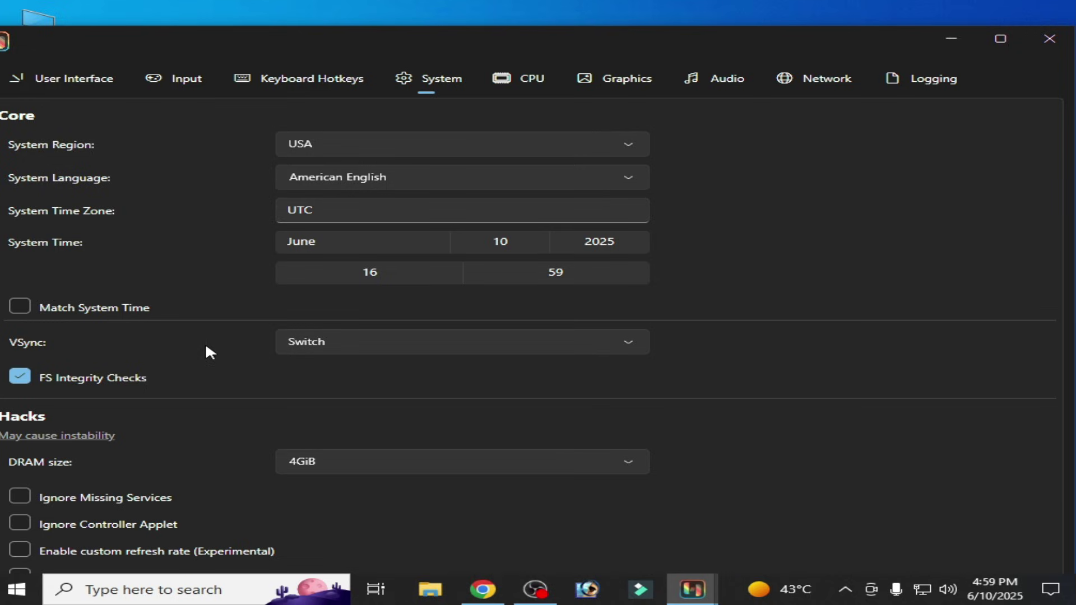
mouse_move(313, 345)
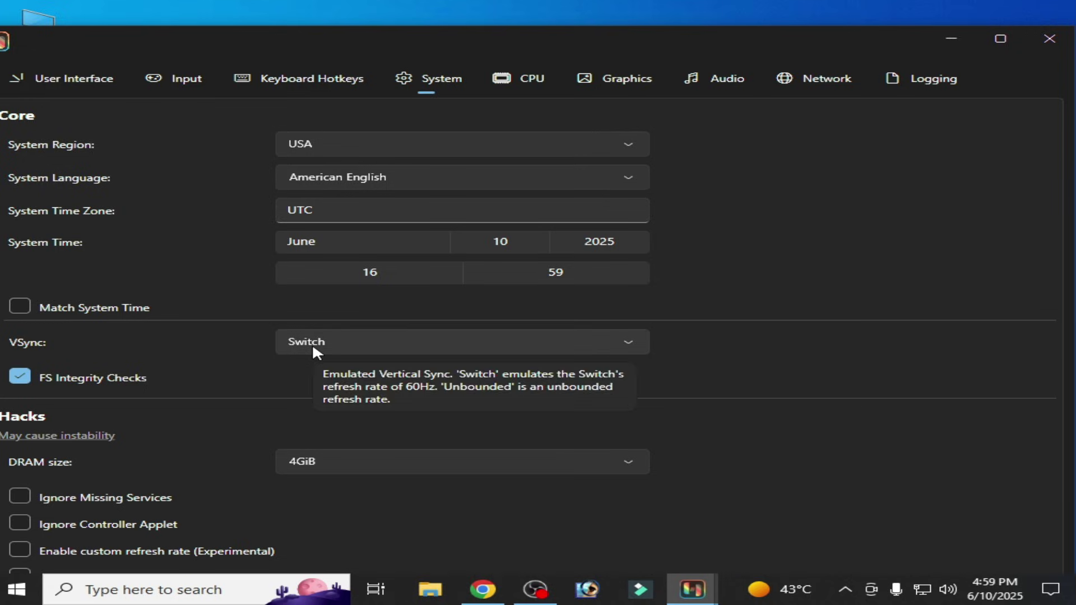
click(426, 342)
click(312, 393)
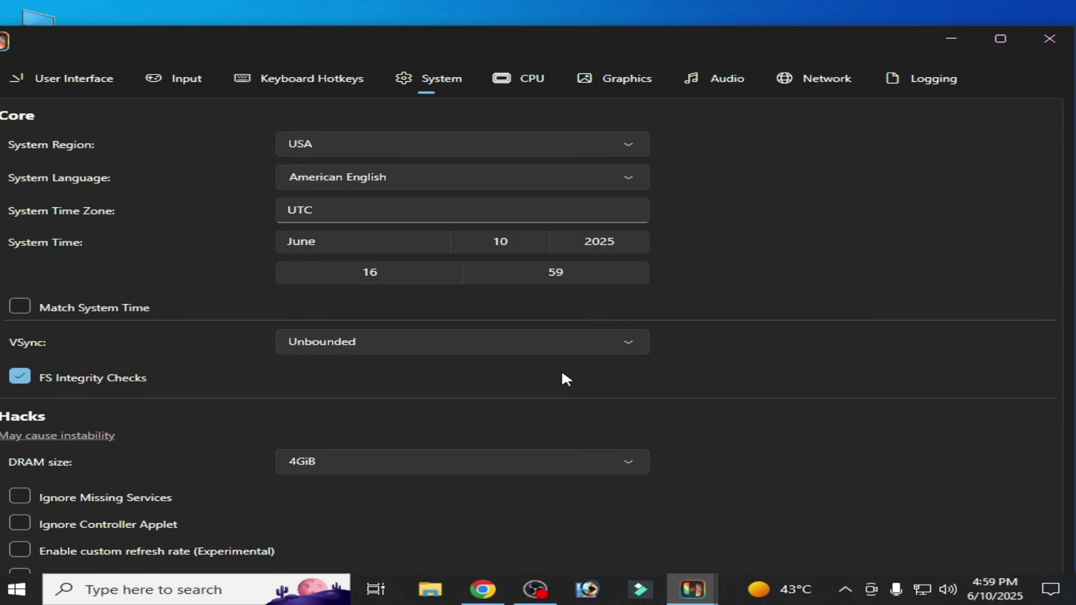
Disable FS Integrity Checks, enable Ignore Missing Services, and apply the system settings.
click(19, 378)
mouse_move(135, 377)
click(61, 496)
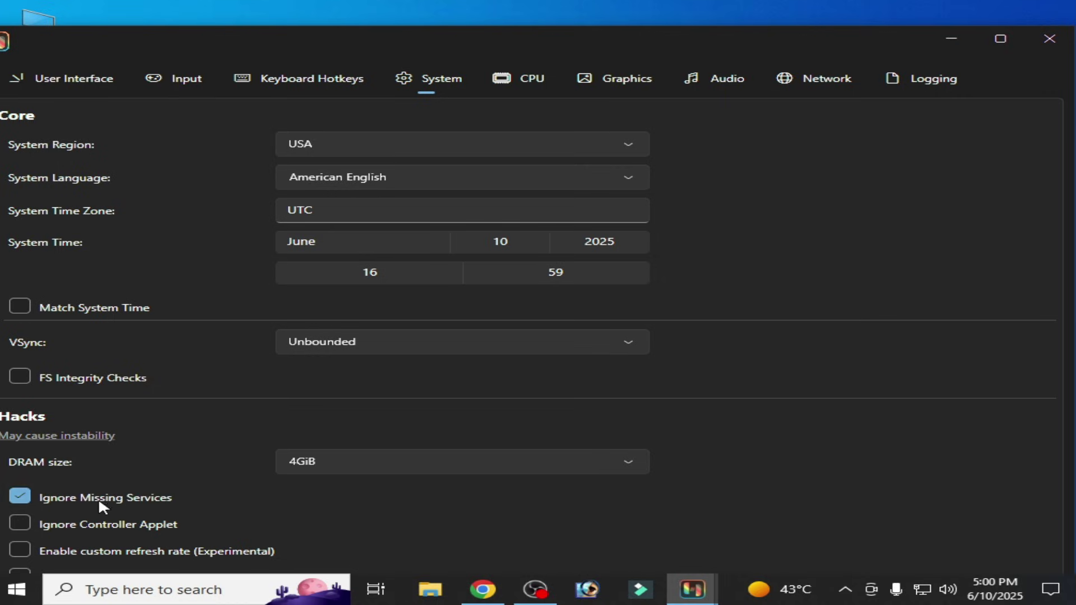
key(super+Up)
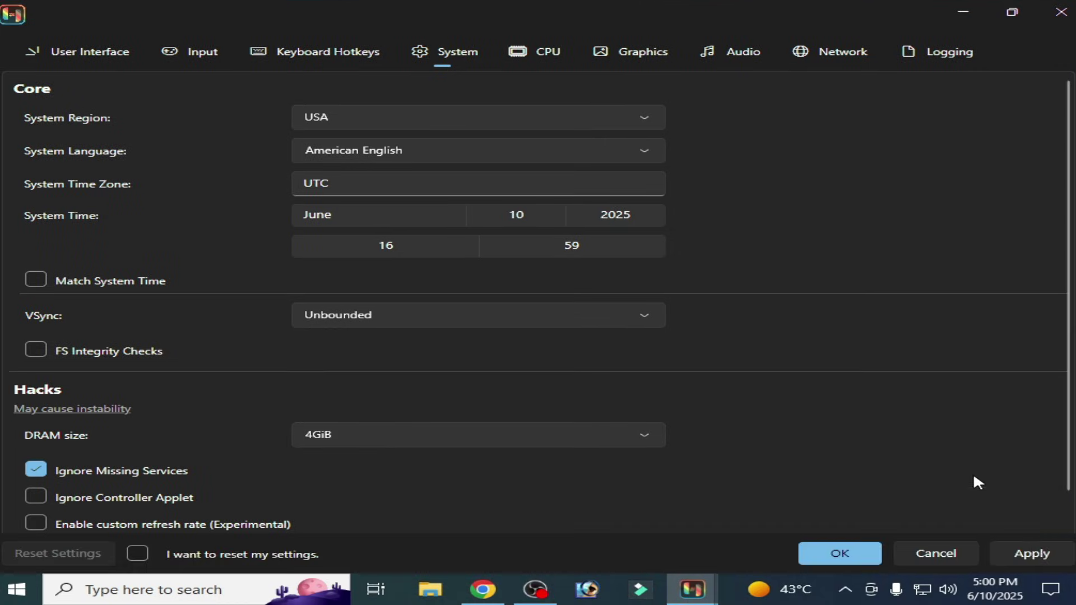
click(1031, 552)
In the CPU settings, select Host Unchecked (fastest, unsafe) as the memory manager mode and apply it.
click(553, 58)
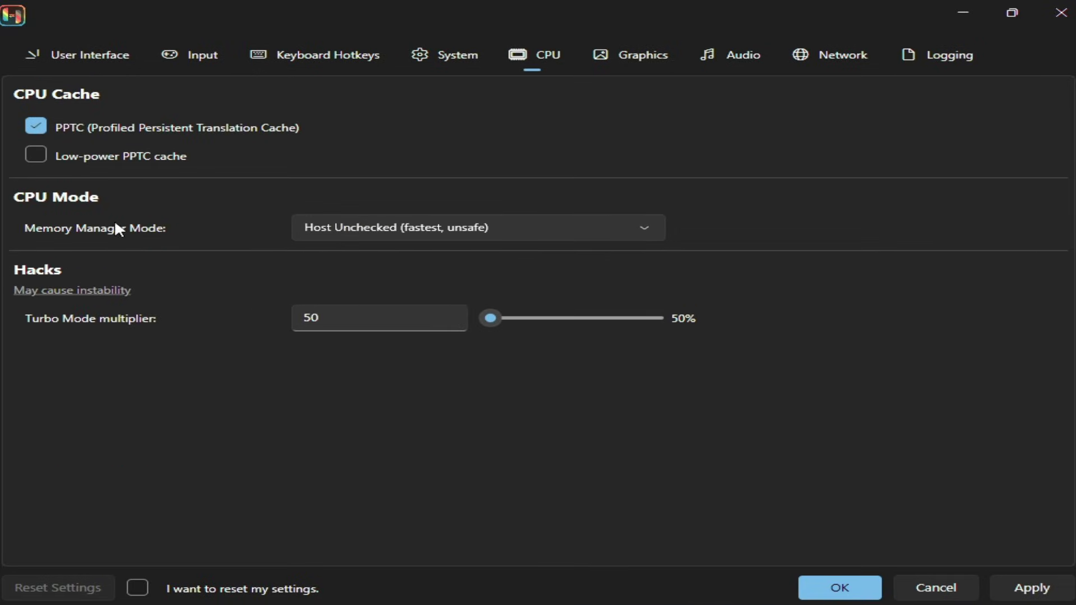
click(527, 232)
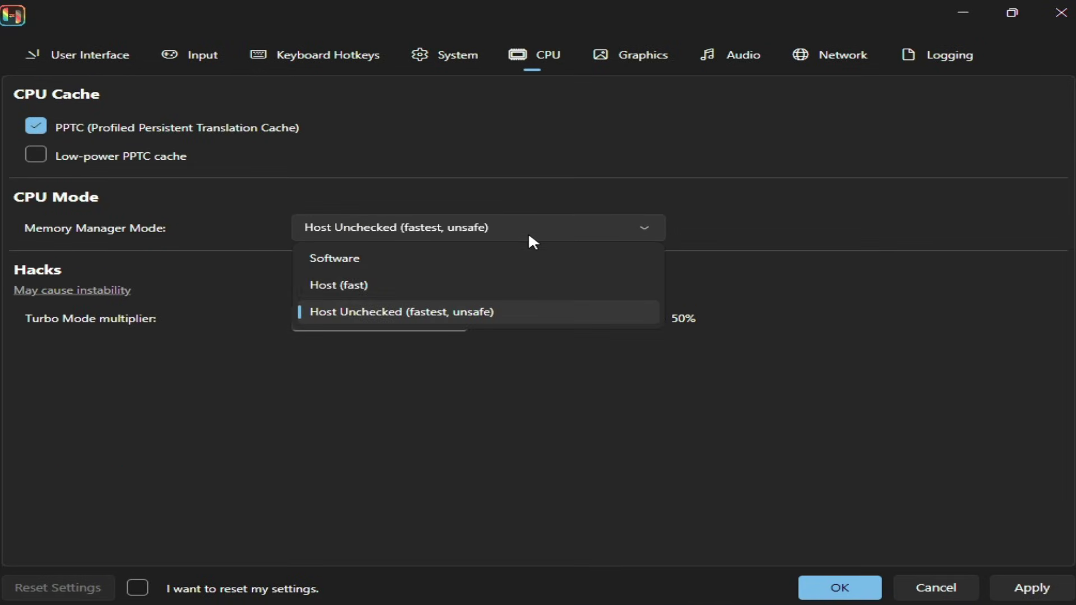
click(367, 307)
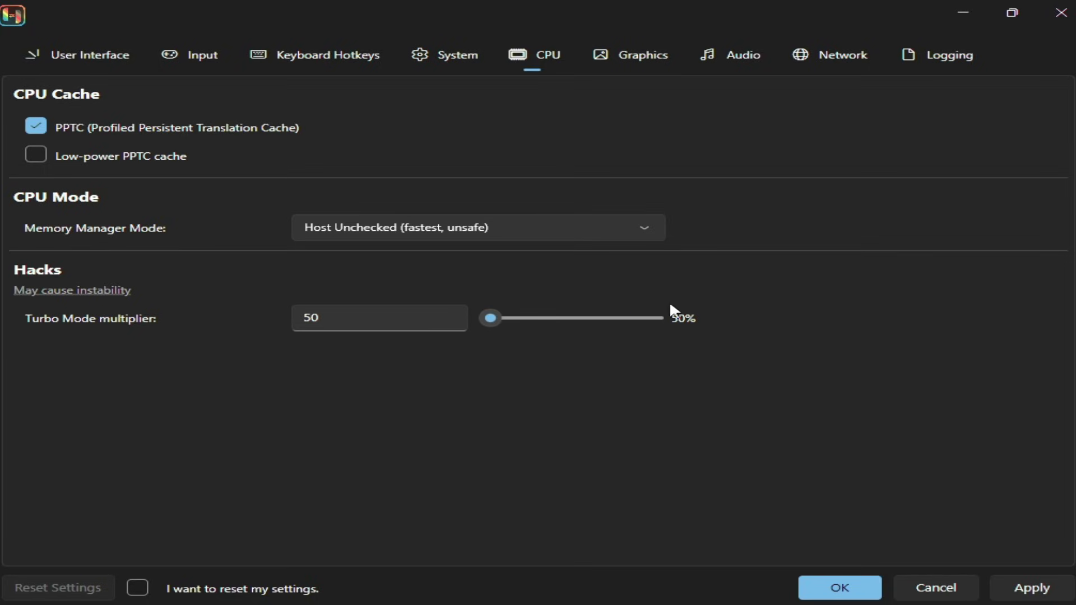
click(1008, 586)
In the graphics settings, select Vulkan as the graphics backend.
click(642, 40)
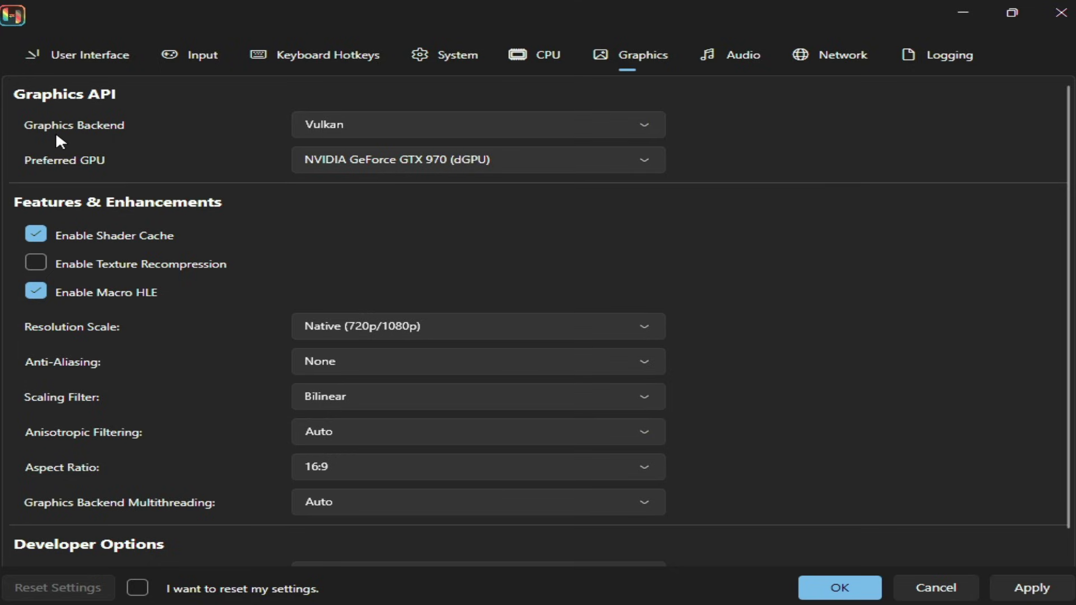
click(483, 130)
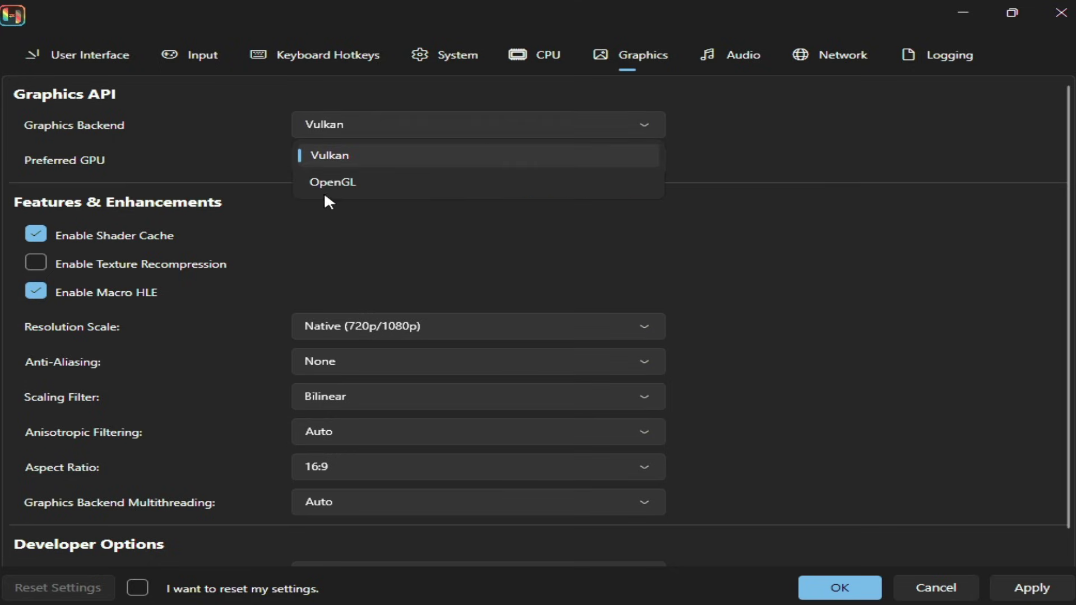
click(329, 156)
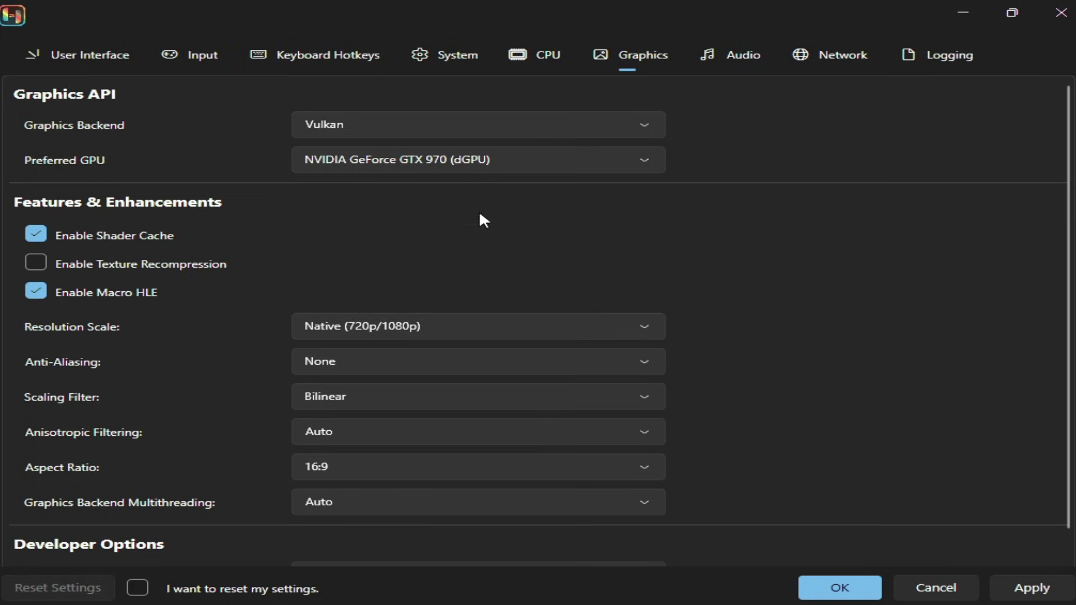
Try the OpenGL graphics backend, and switch back to Vulkan.
click(513, 125)
click(419, 188)
click(568, 124)
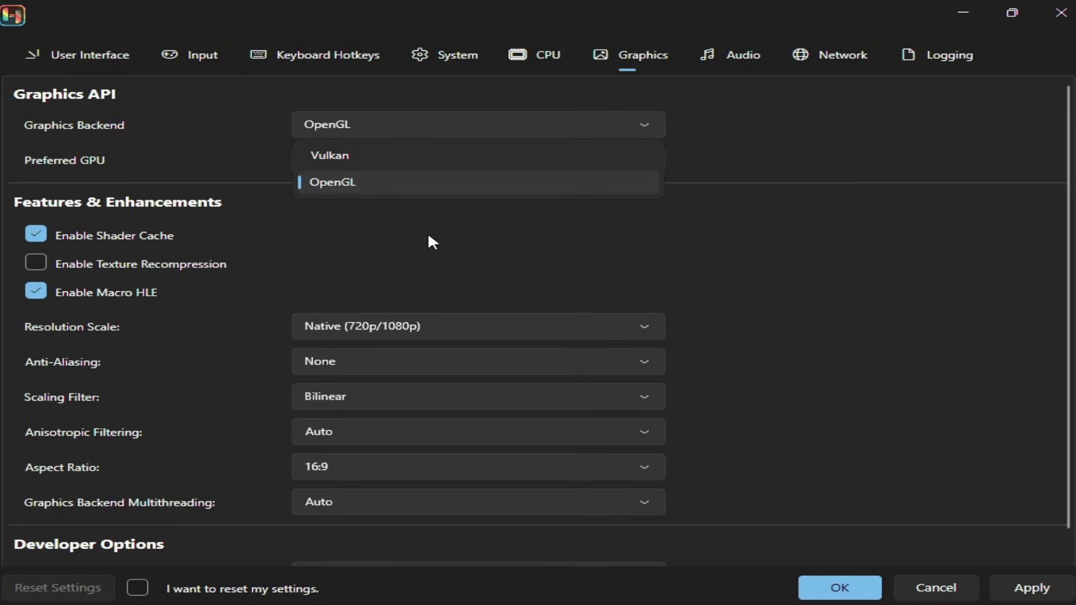
click(354, 155)
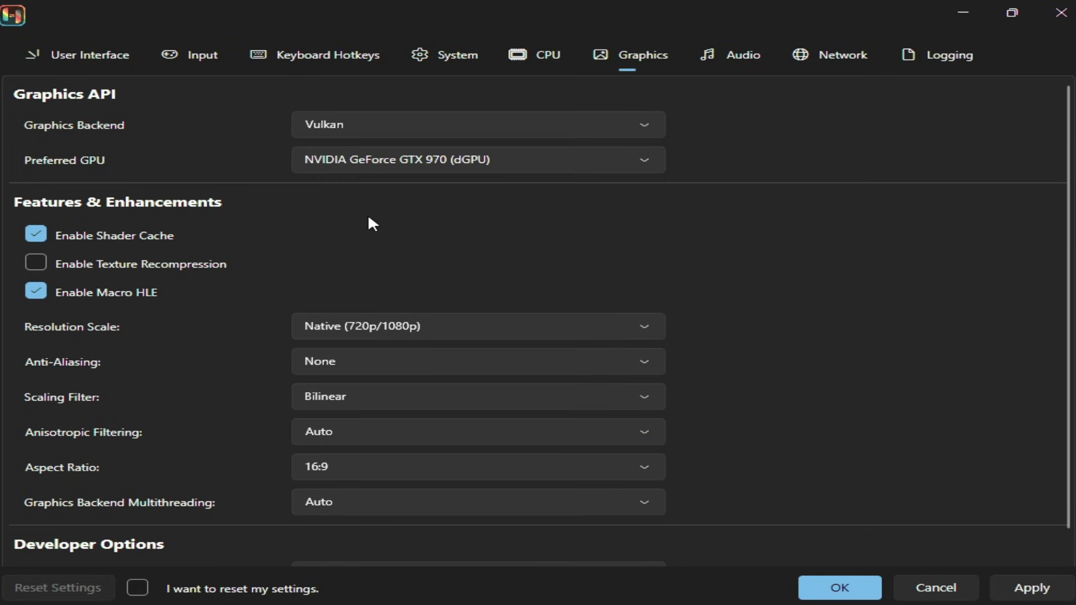
Enable Texture Recompression and apply it, and select Native (720p/1080p) as the resolution scale.
click(35, 261)
click(1028, 588)
mouse_move(510, 333)
click(594, 327)
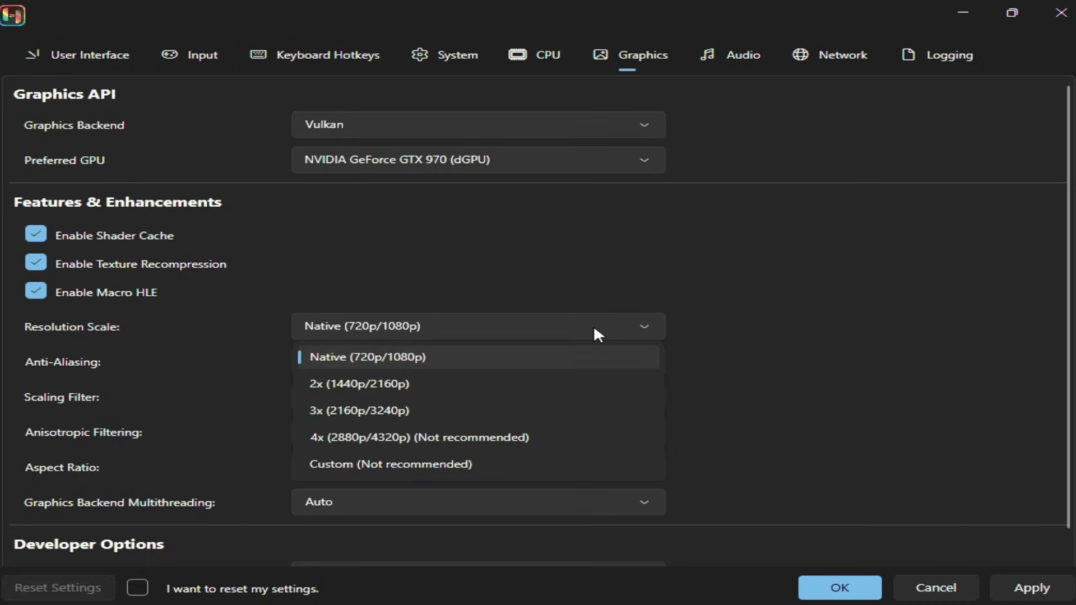
click(341, 361)
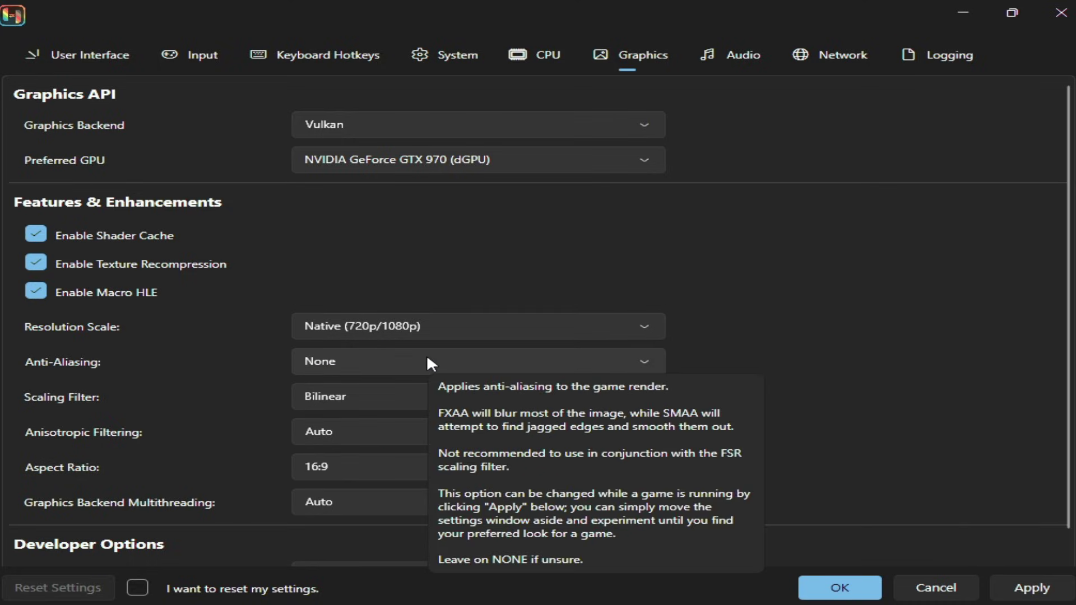
Try the 2x (1440p/2160p) resolution scale, and switch back to Native (720p/1080p).
click(535, 324)
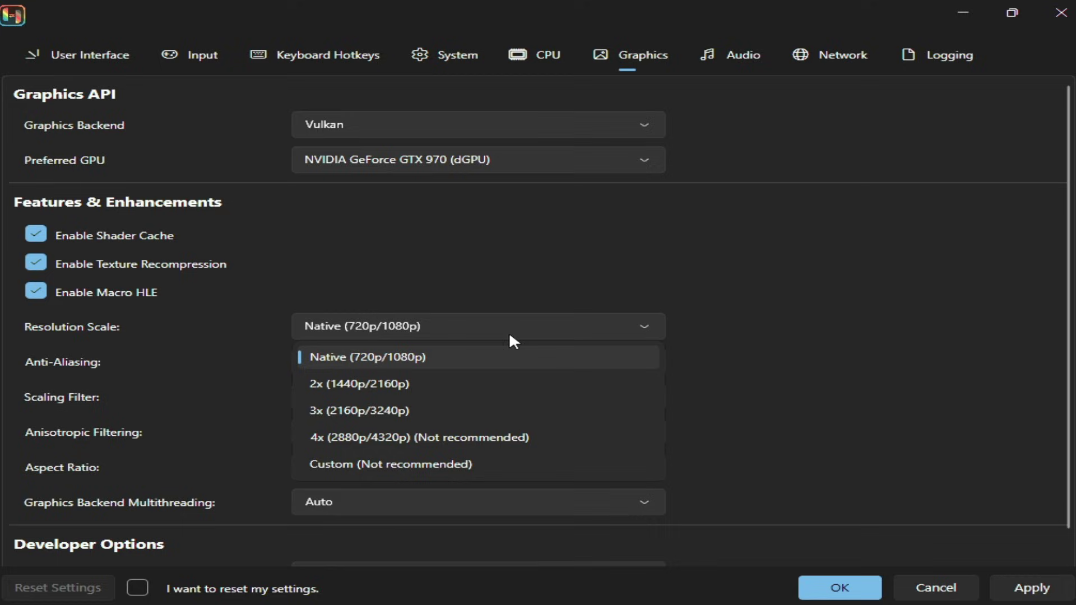
click(368, 384)
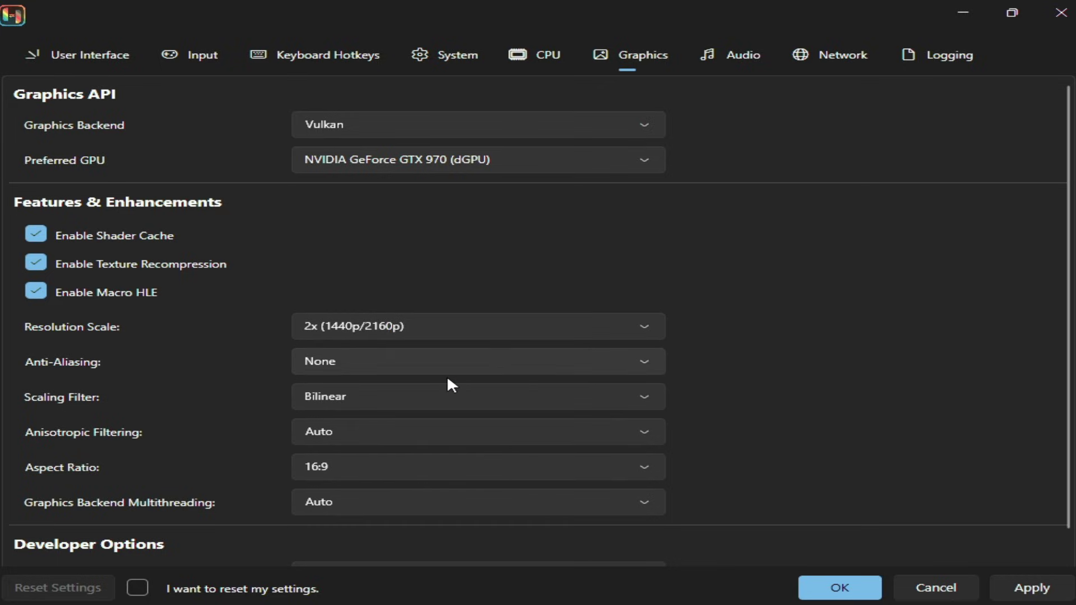
click(430, 326)
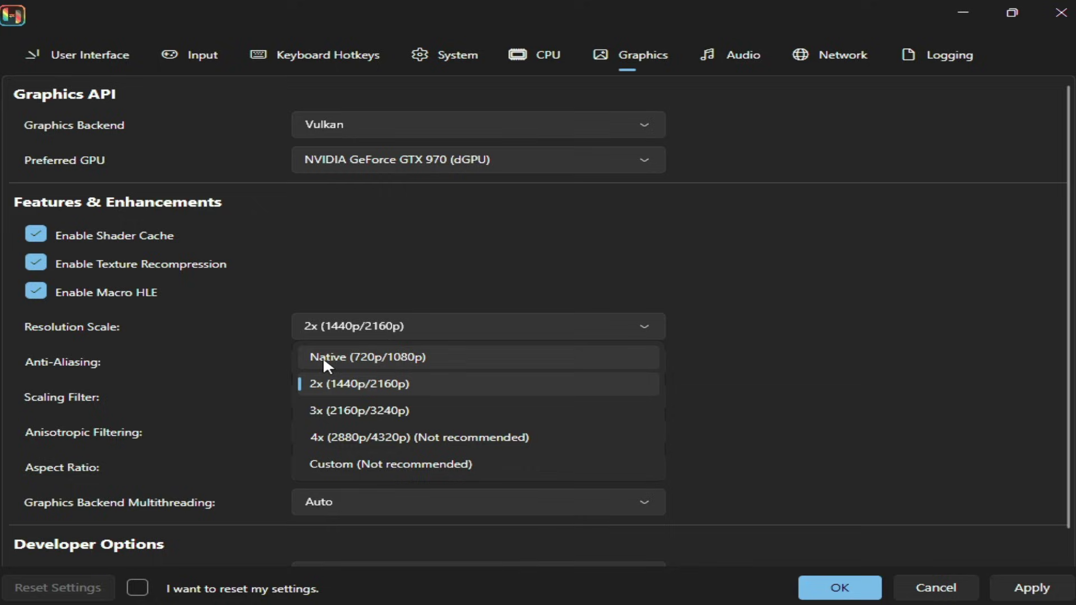
click(354, 357)
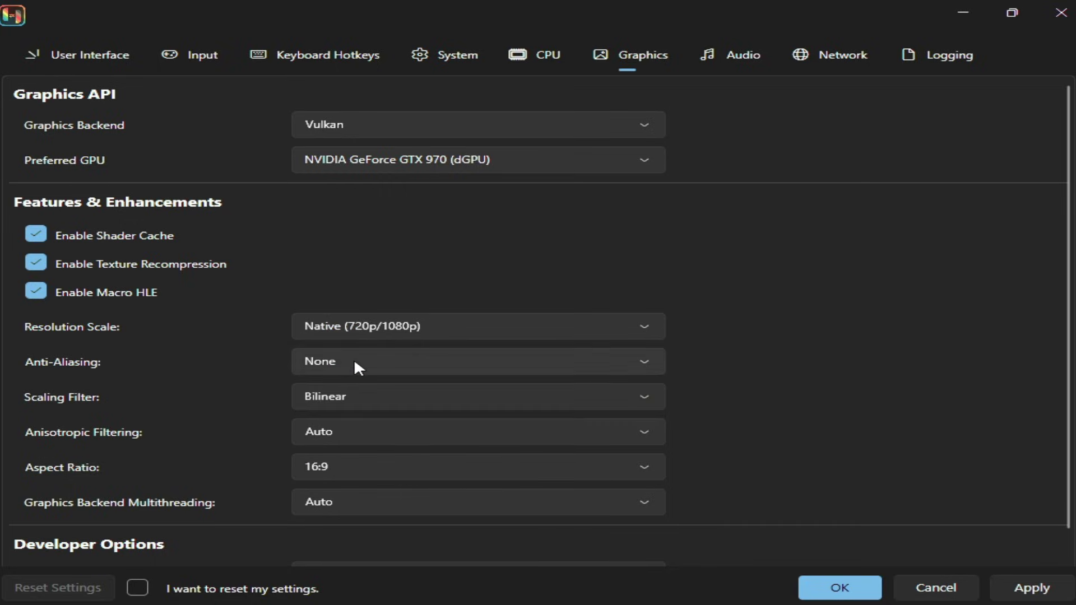
Set anti-aliasing to FXAA and apply the graphics settings.
click(370, 361)
click(102, 363)
click(365, 364)
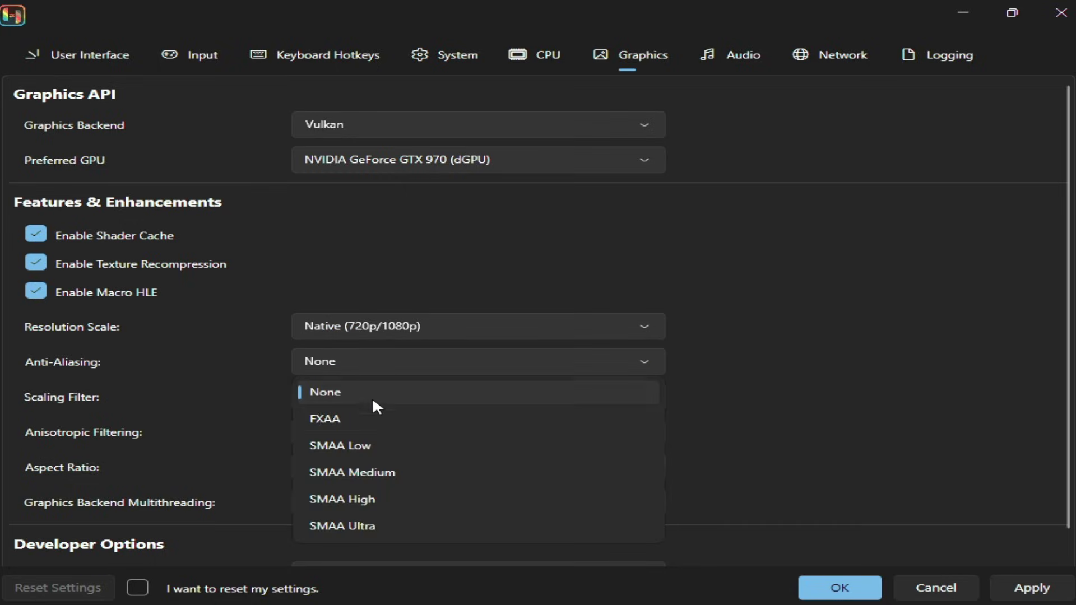
click(312, 418)
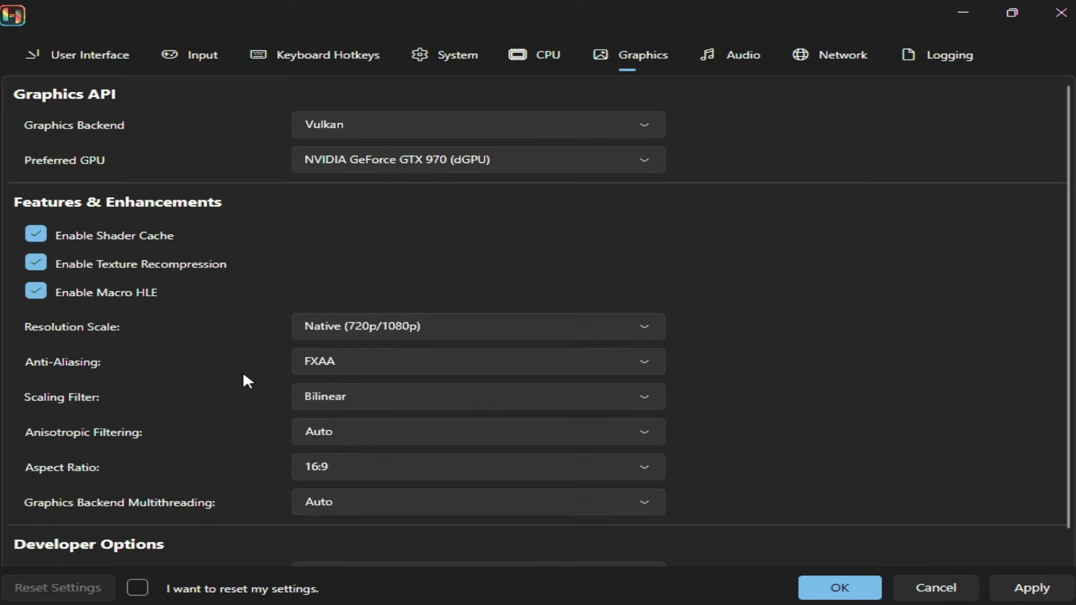
click(1047, 591)
In the audio settings, try the OpenAL audio backend and switch back to SDL2.
click(742, 60)
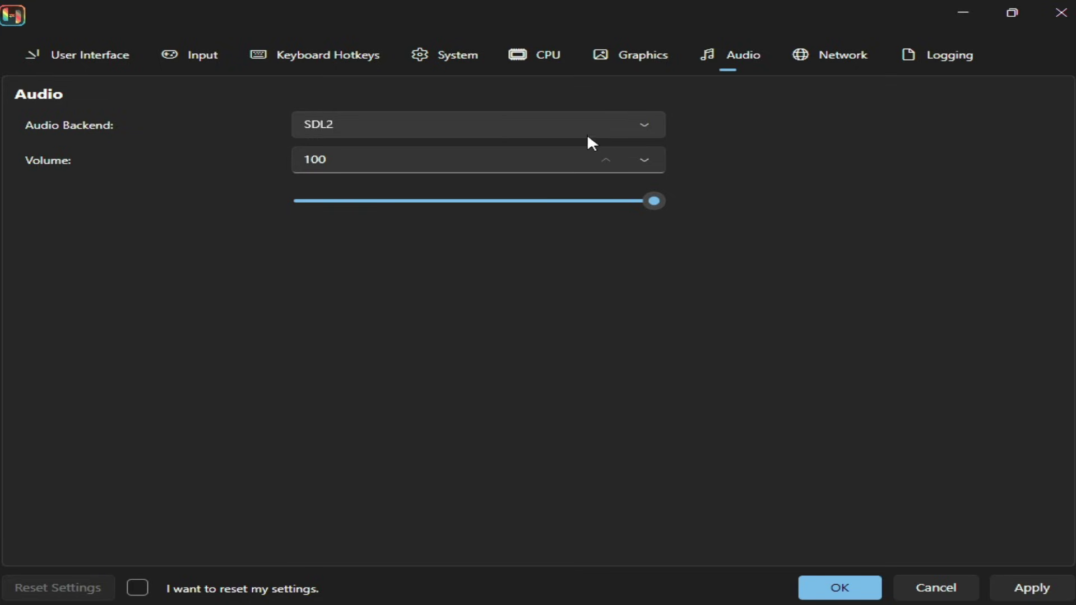
click(626, 130)
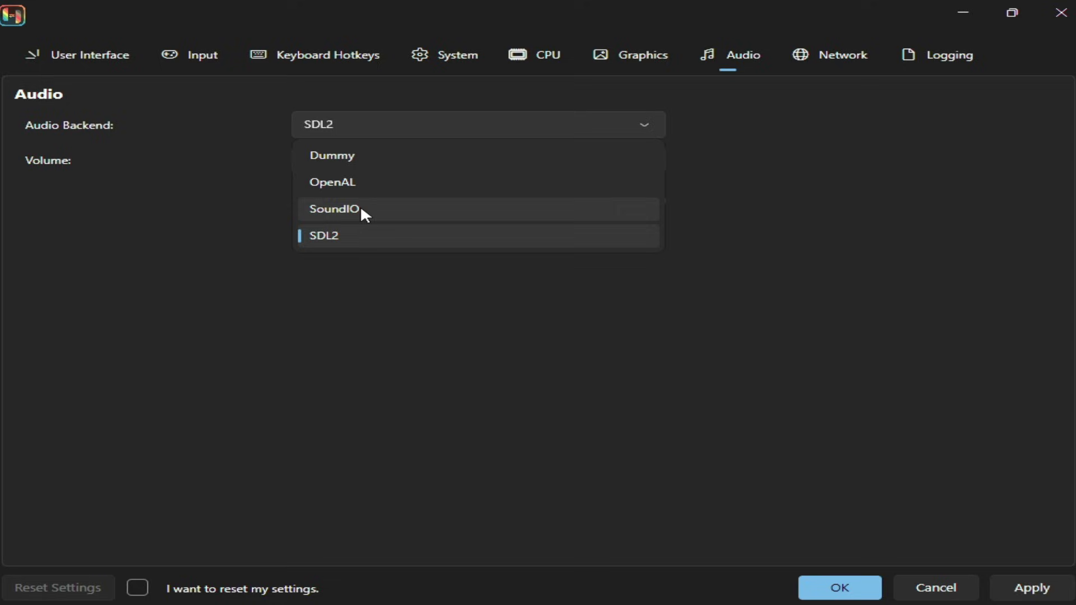
click(351, 183)
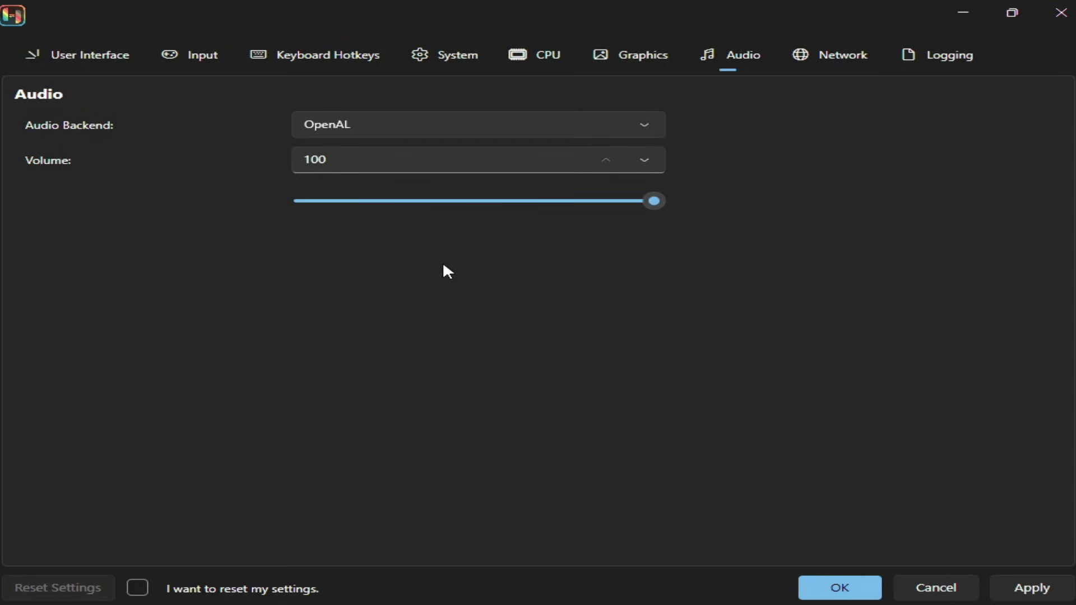
click(439, 124)
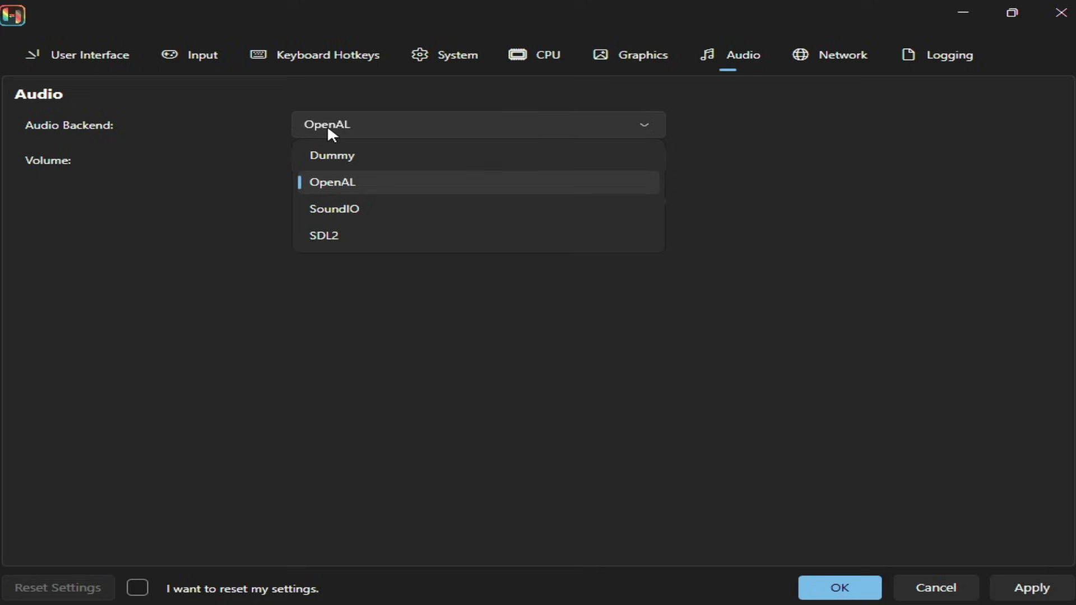
click(335, 230)
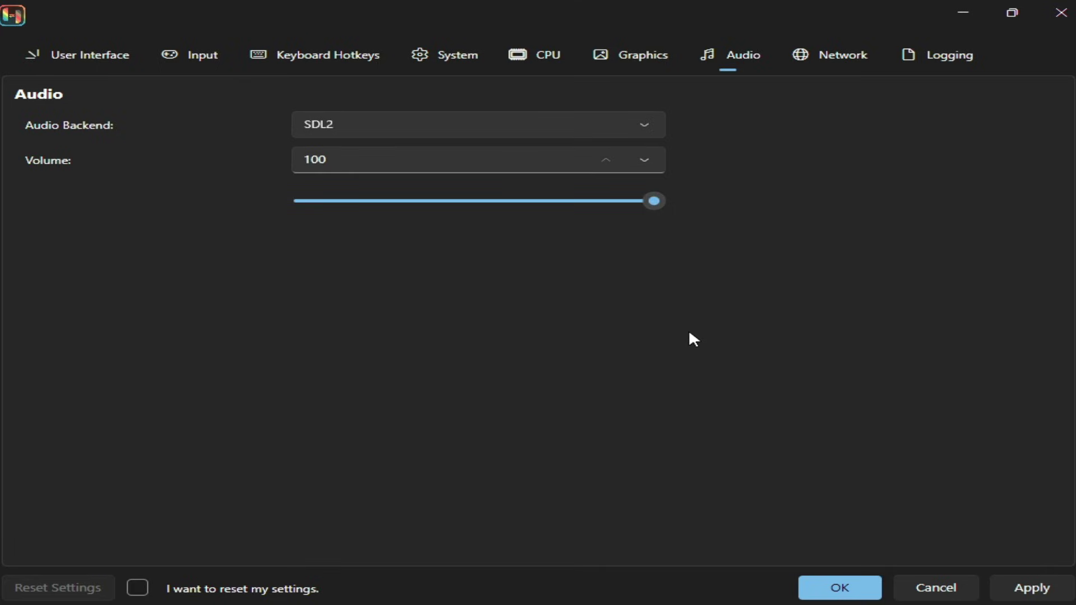
Apply the changed settings and close the settings window with them saved.
click(1037, 575)
click(843, 588)
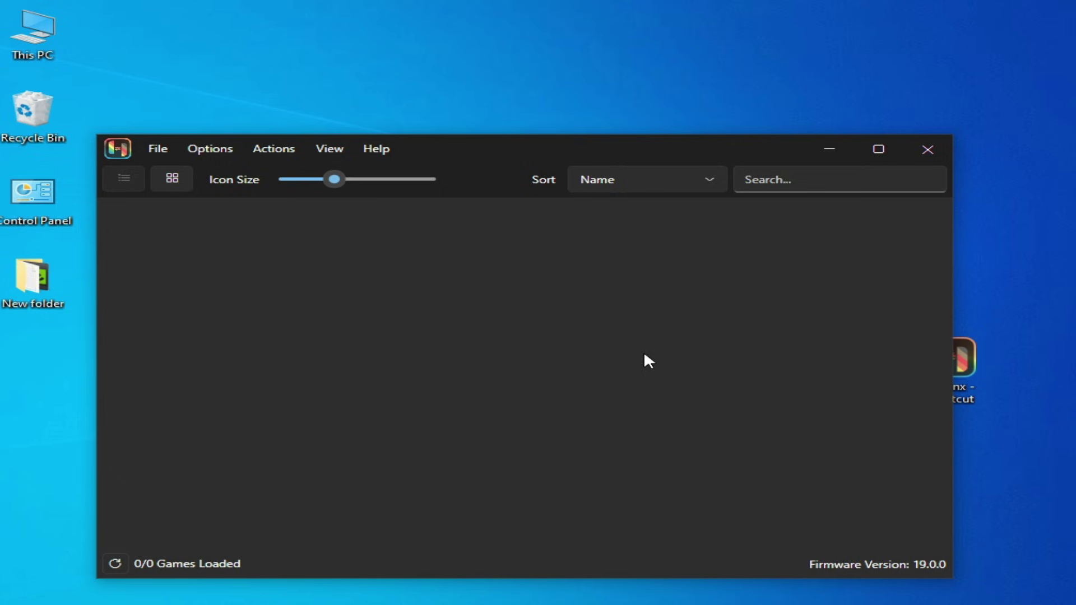
Reopen the graphics settings and set the graphics backend to OpenGL.
click(202, 146)
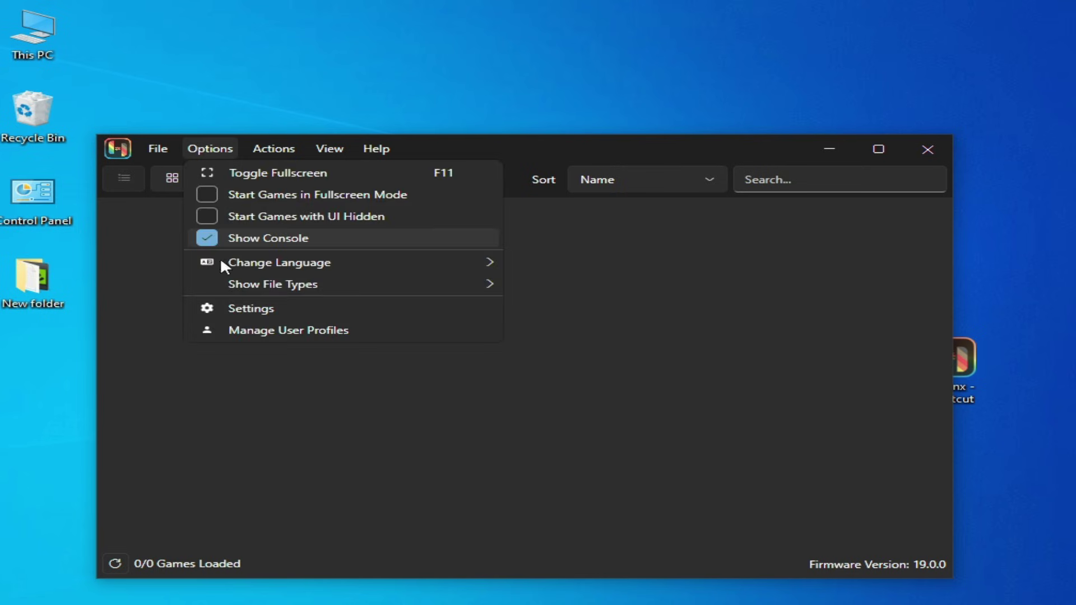
click(248, 309)
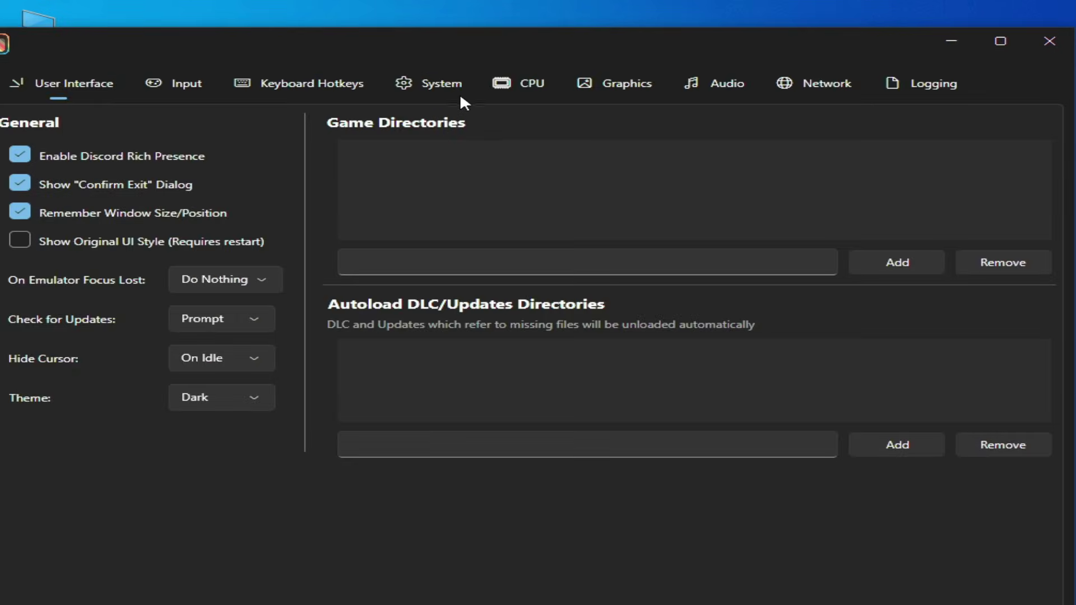
click(601, 85)
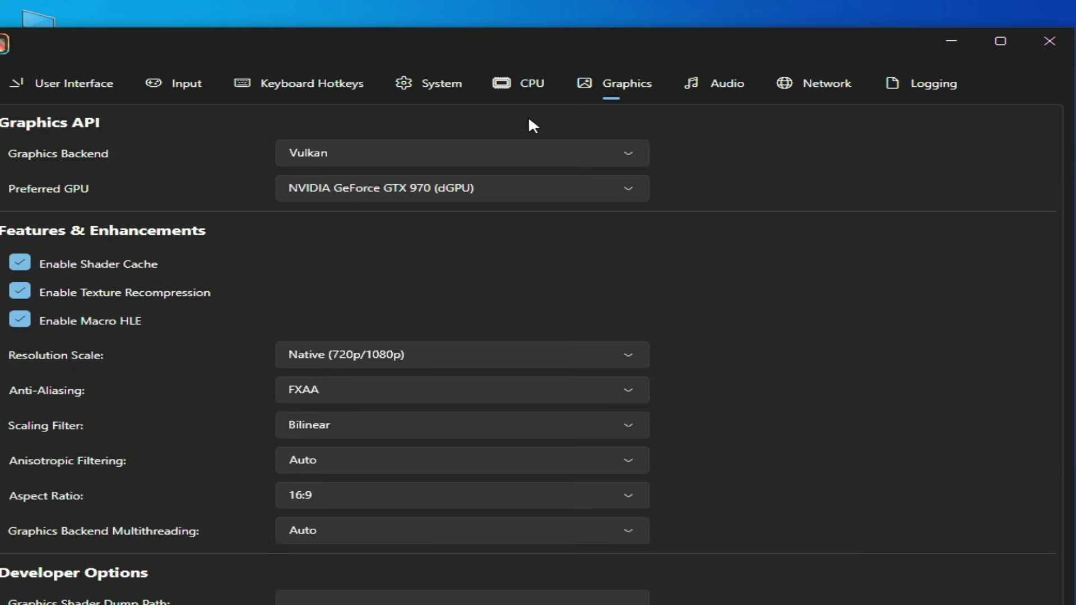
click(516, 155)
click(332, 209)
Choose NVIDIA GeForce GTX 970 (dGPU) as the preferred GPU and save the graphics settings.
click(619, 194)
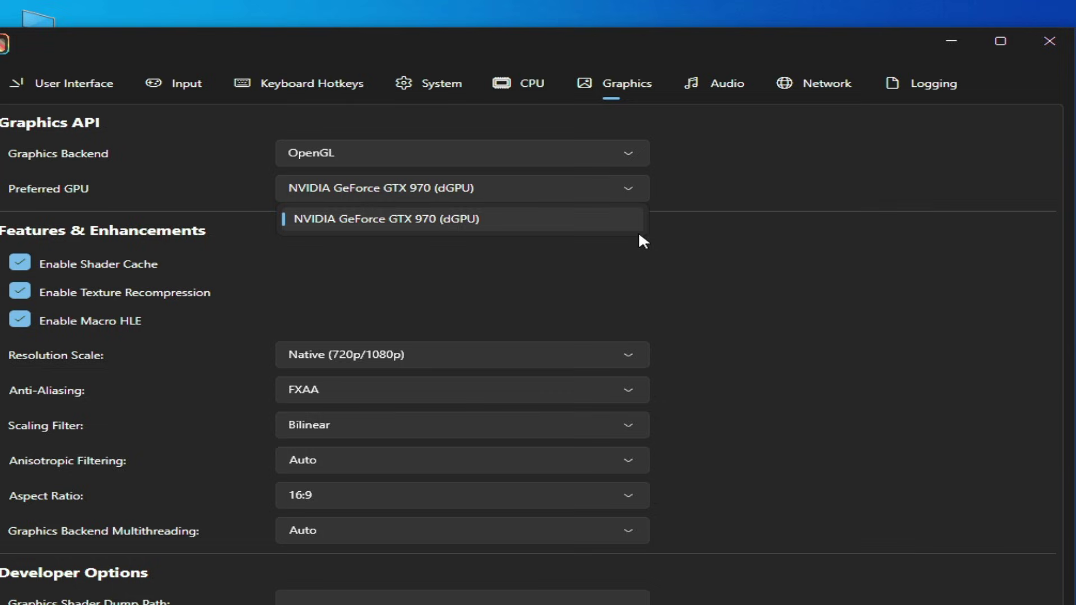
click(542, 191)
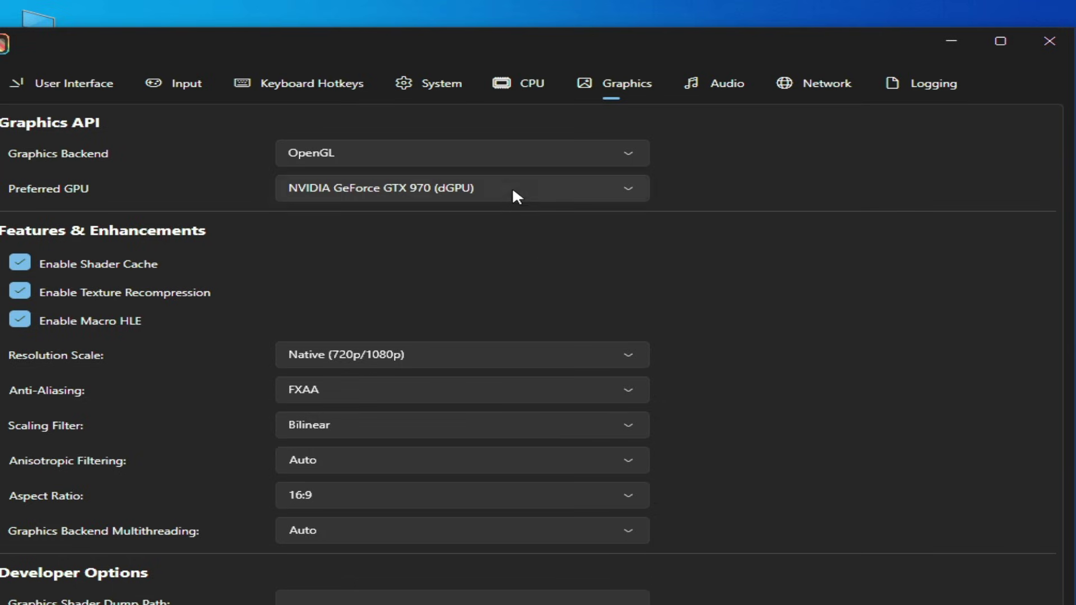
click(512, 187)
click(513, 187)
click(542, 188)
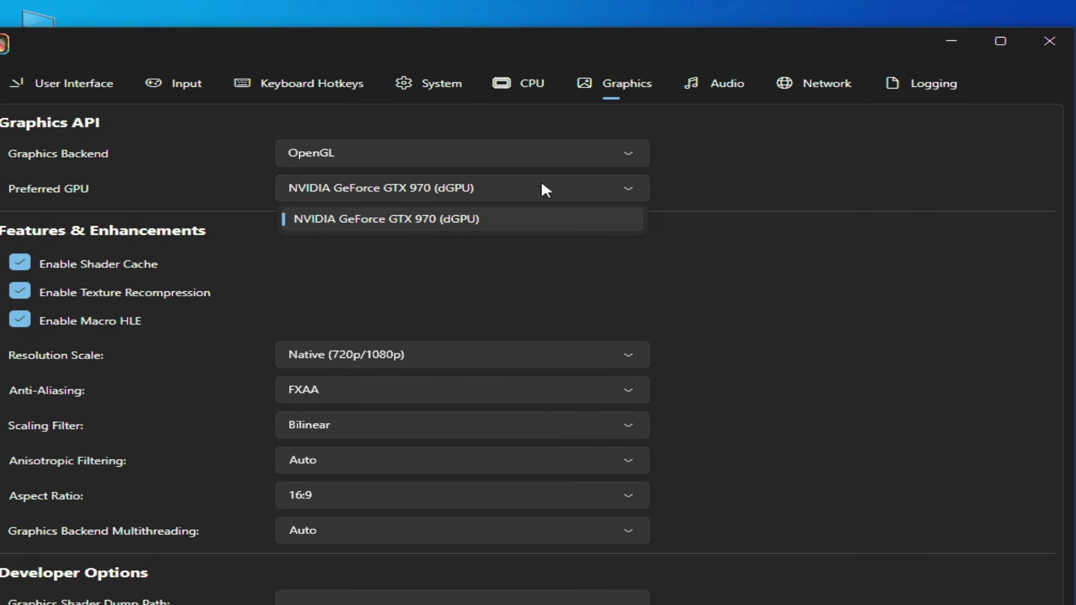
click(455, 238)
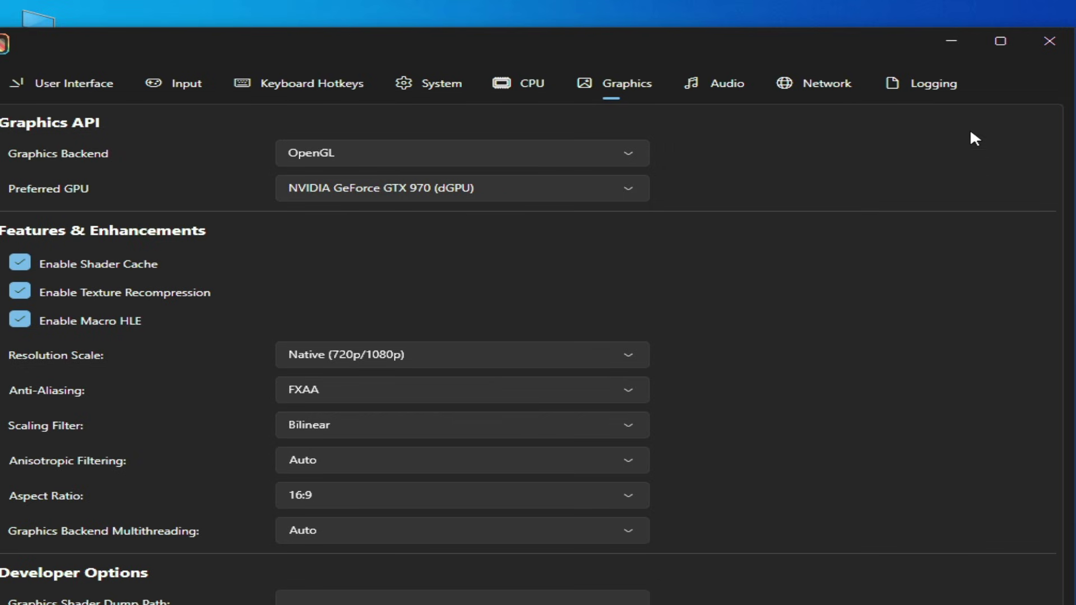
click(1001, 41)
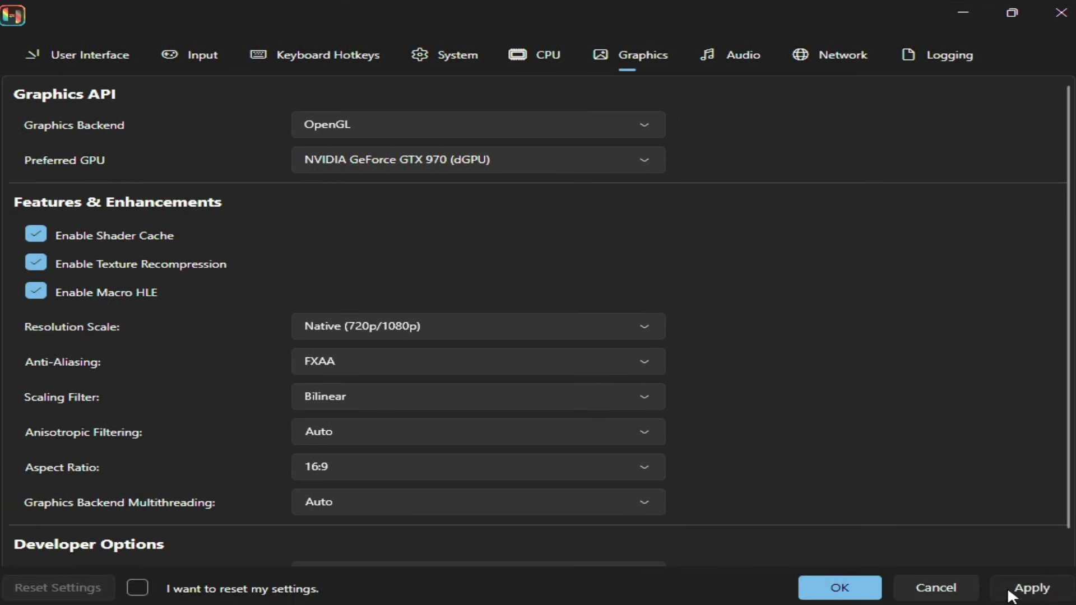
click(855, 591)
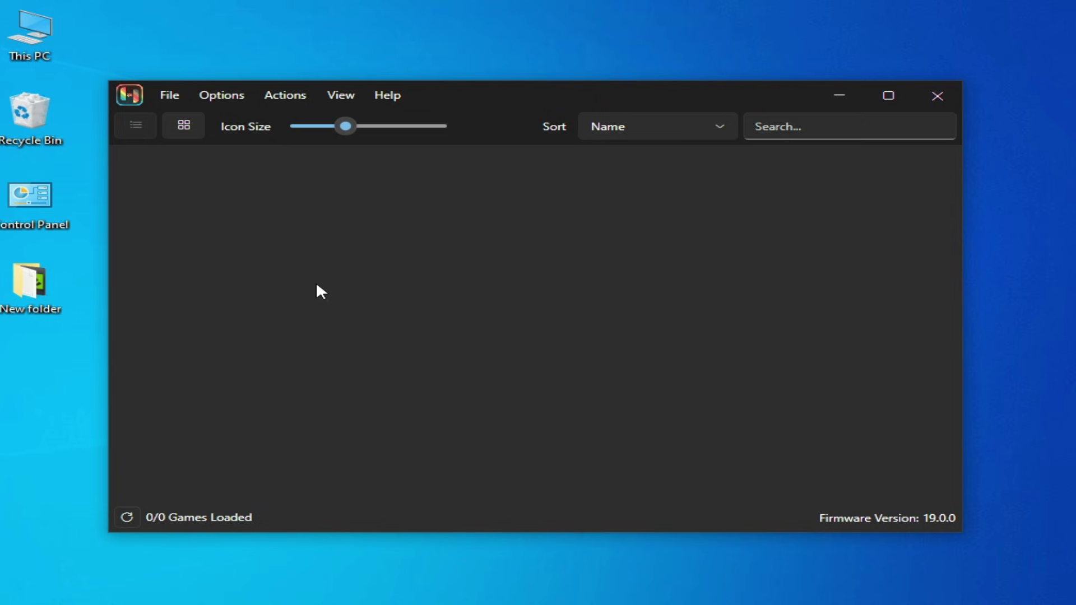
click(169, 95)
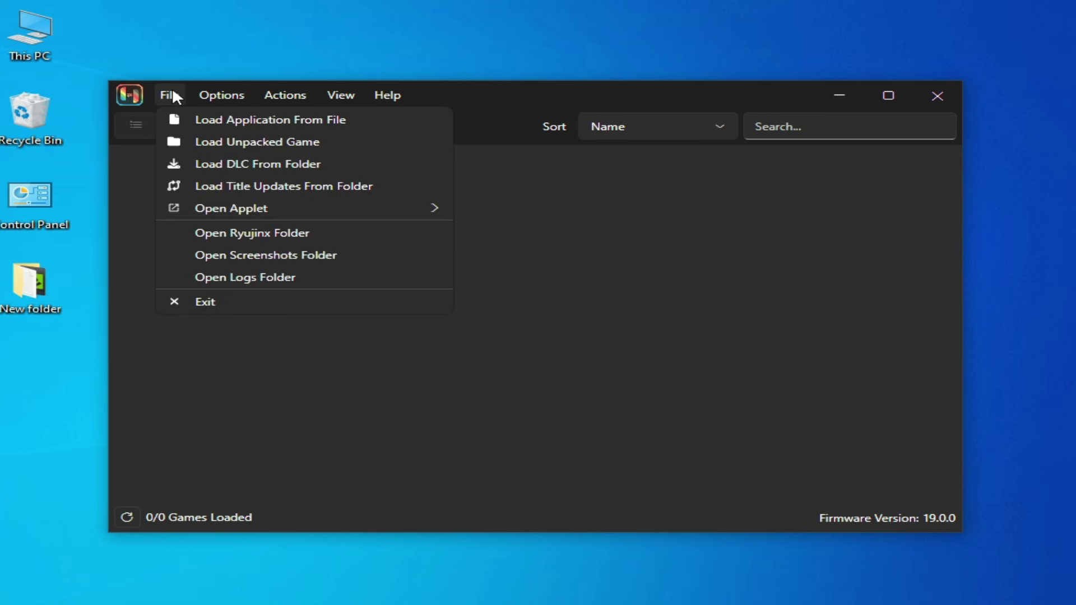
click(260, 235)
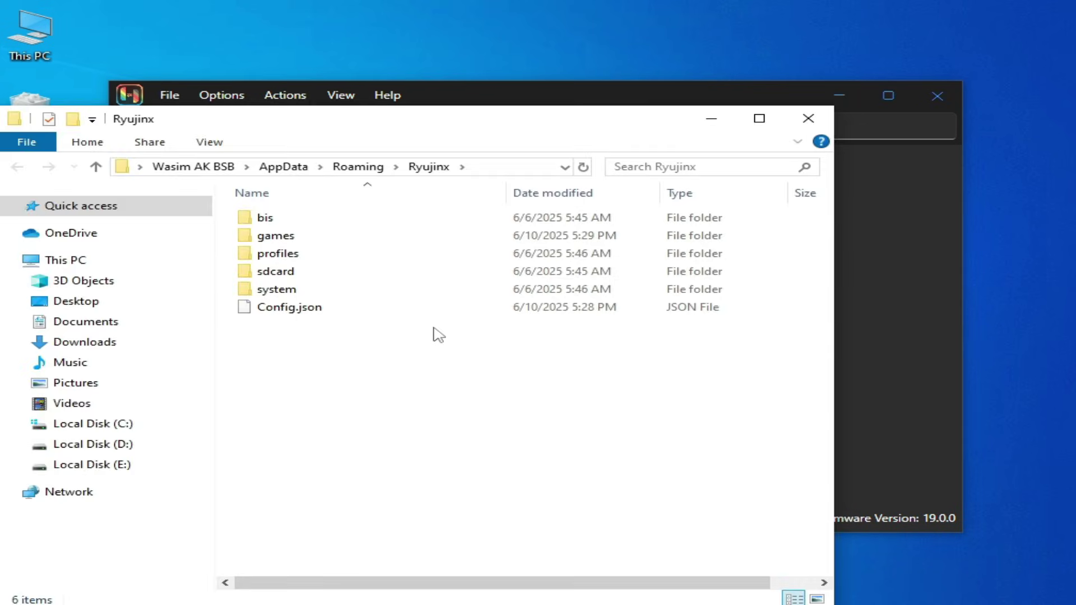
double_click(275, 236)
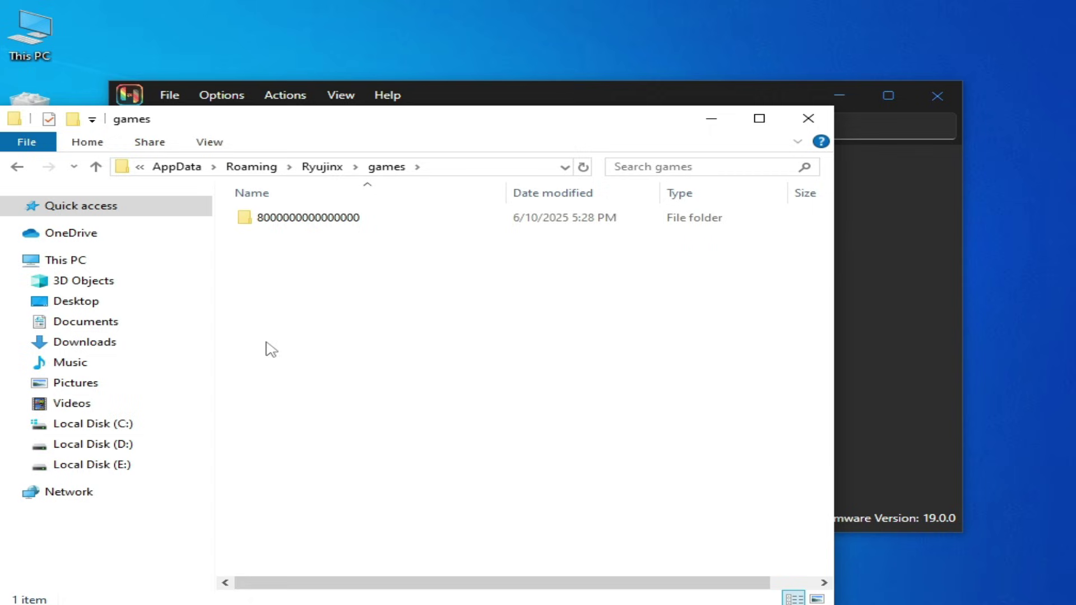
drag(266, 342, 312, 220)
right_click(312, 220)
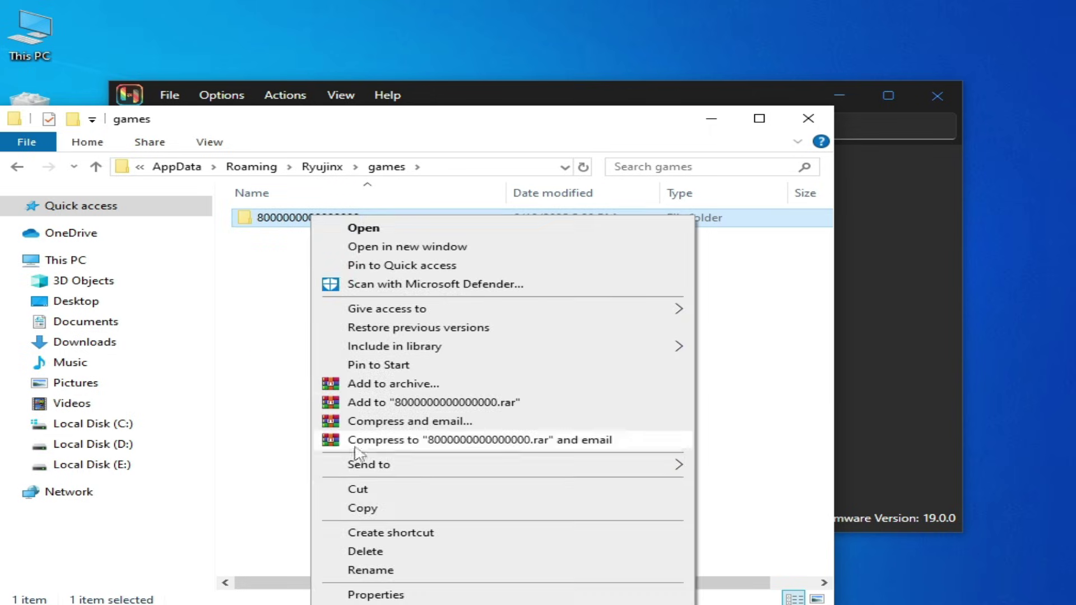
click(365, 551)
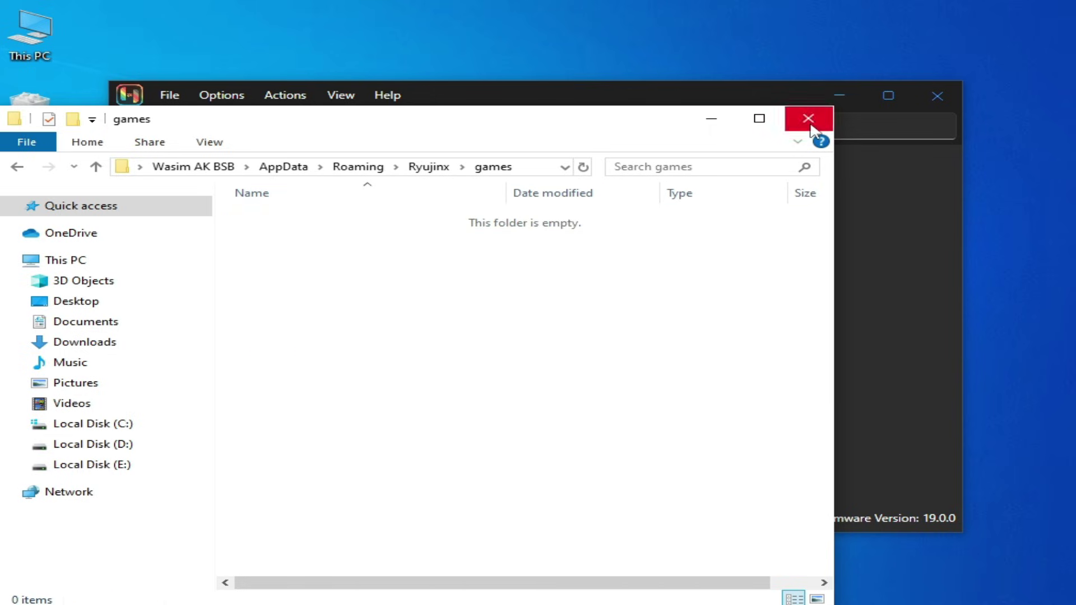
click(808, 118)
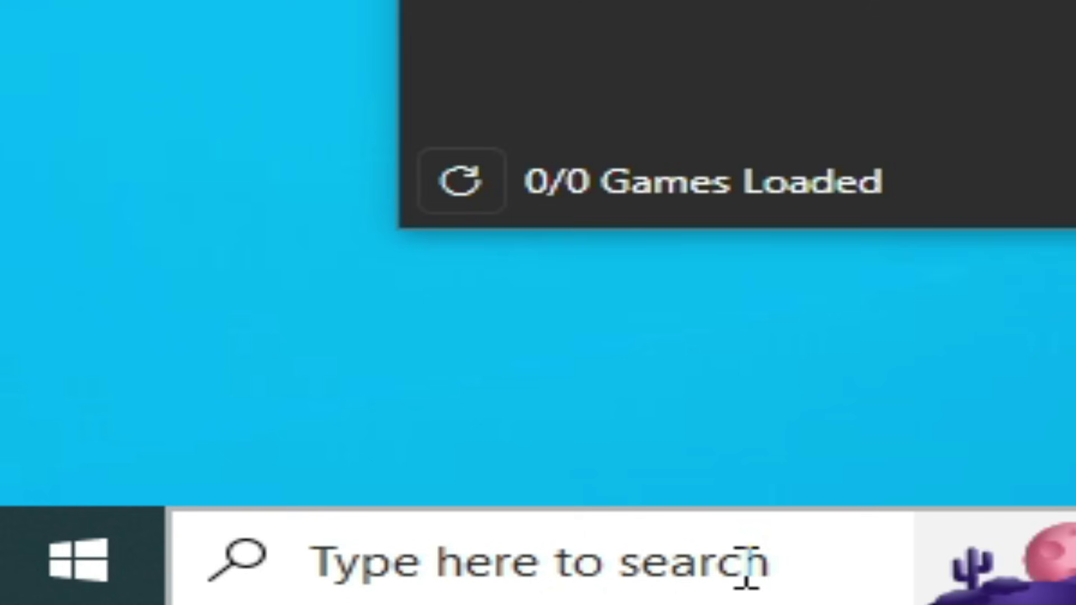
Open the local app data folder by running %localappdata% from the Windows Run dialog.
click(211, 600)
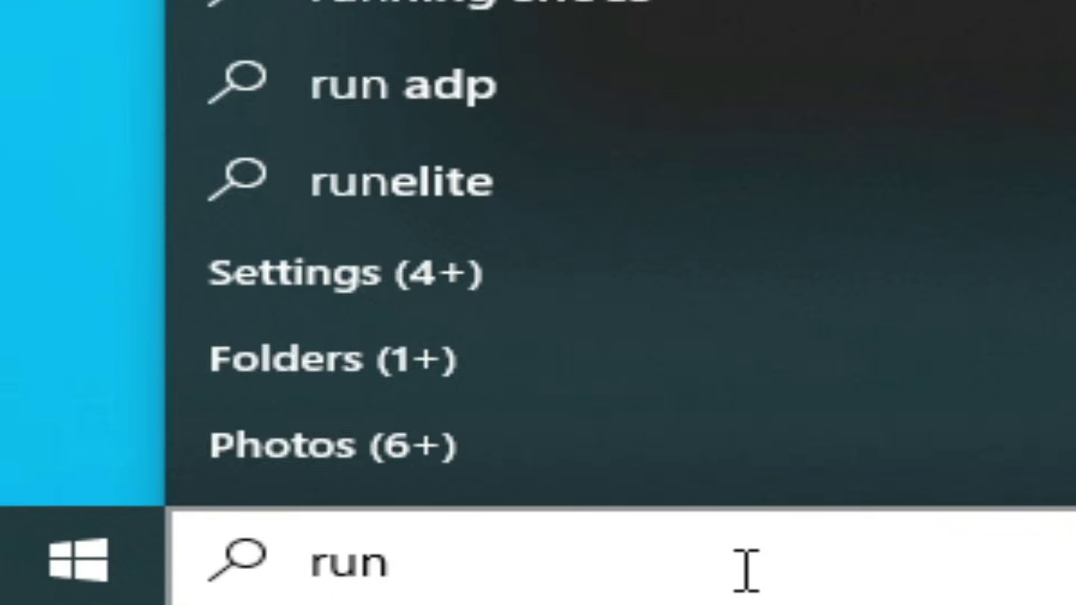
key(Return)
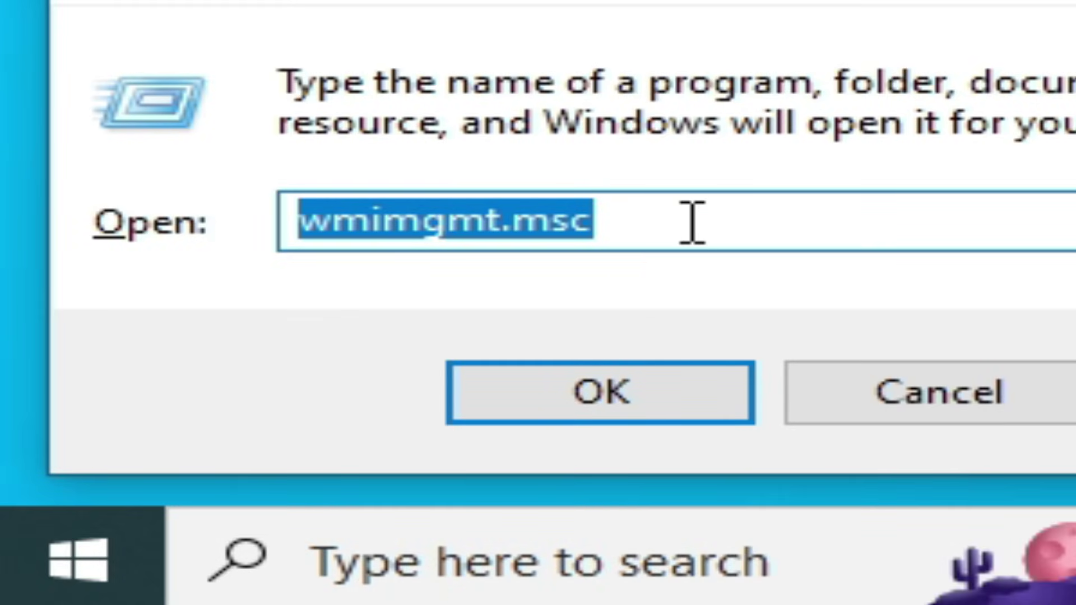
text(%localappdata%)
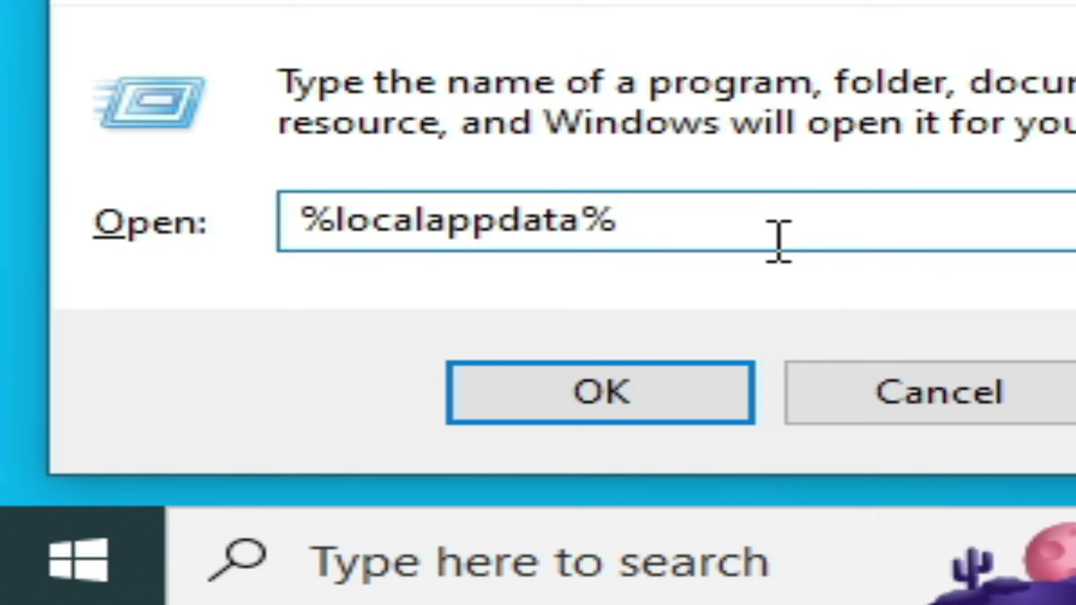
click(608, 392)
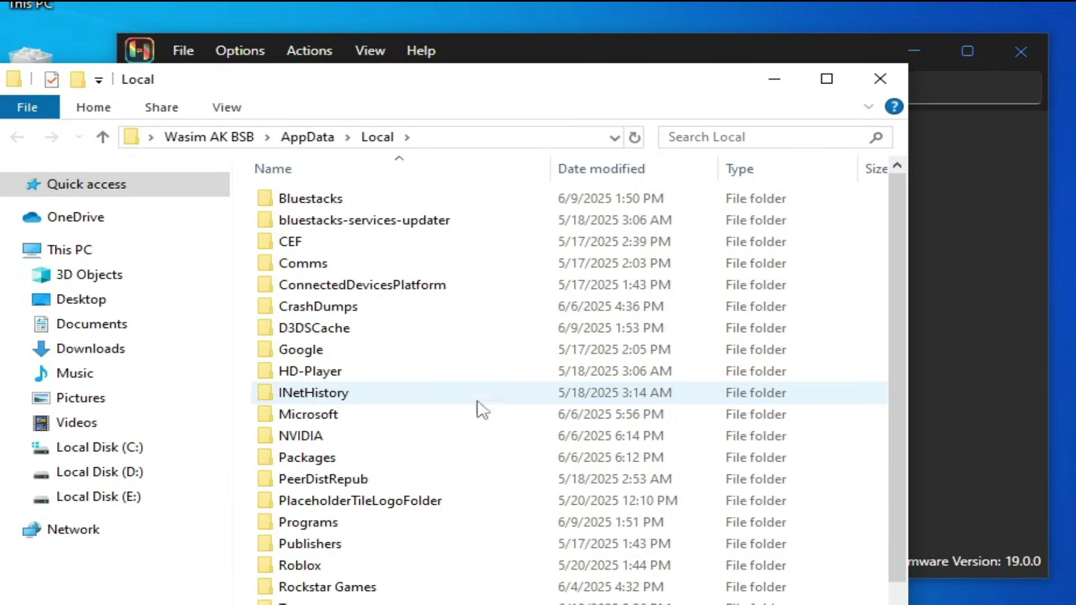
Delete all the cache folders inside the D3DSCache folder.
double_click(303, 335)
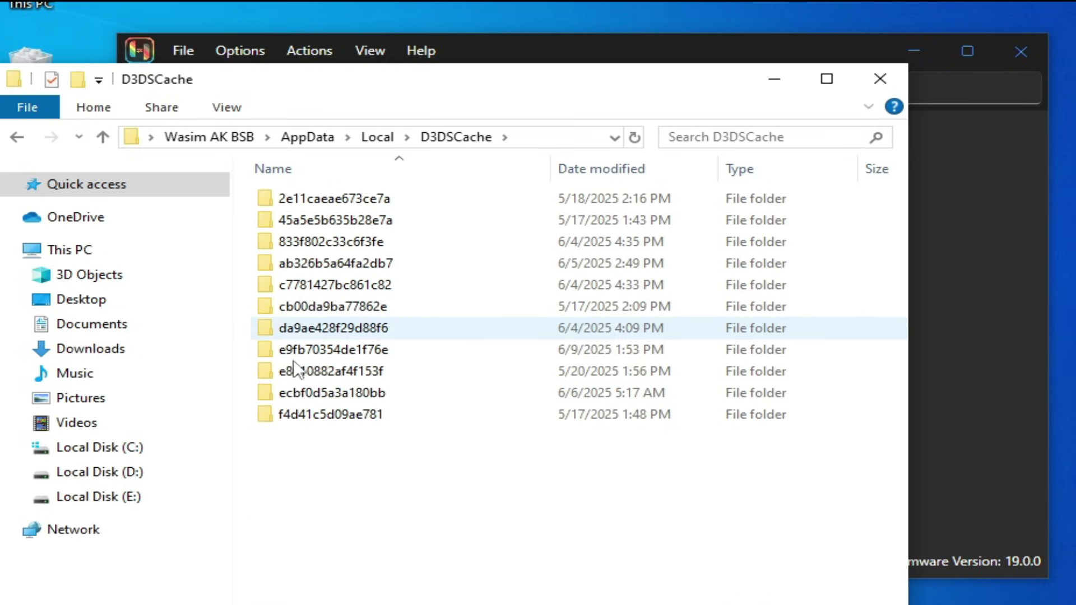
drag(292, 463, 371, 200)
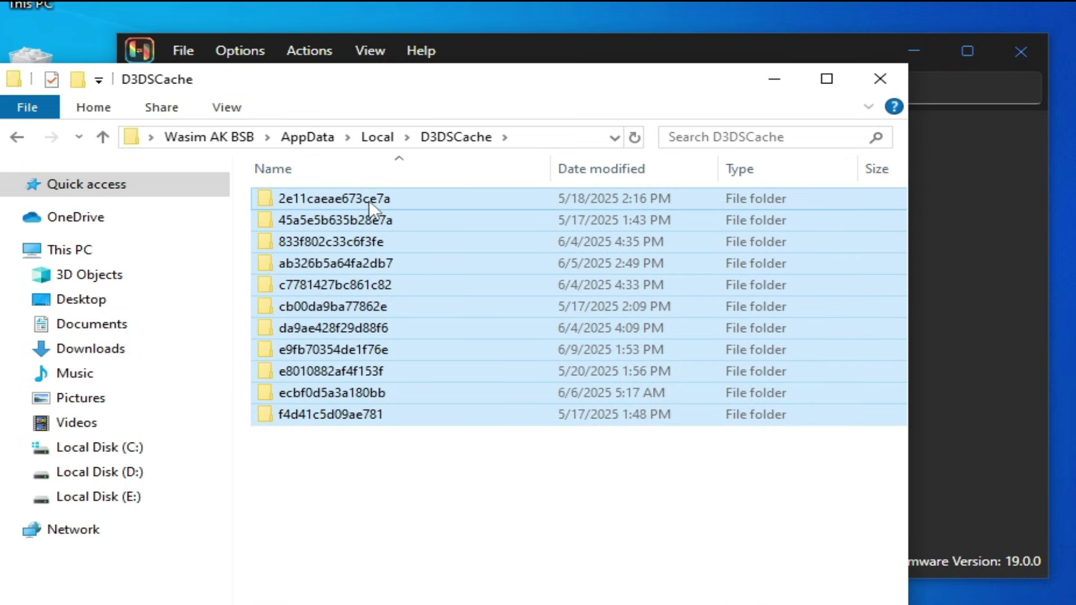
right_click(371, 200)
click(435, 540)
Return to the Local folder and delete the GLCache folder inside NVIDIA.
click(19, 137)
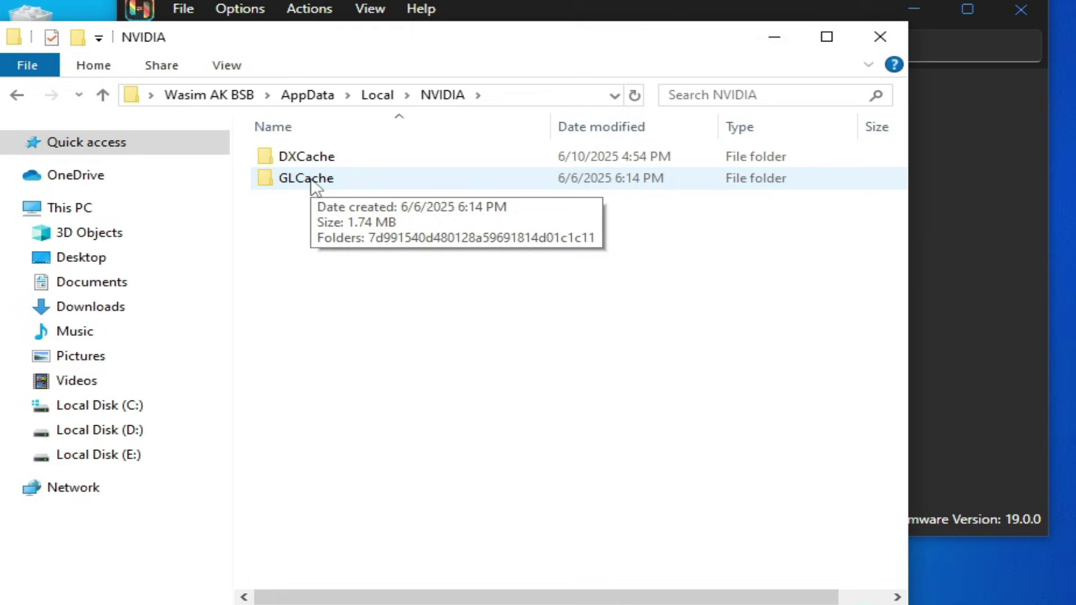
right_click(311, 179)
click(385, 571)
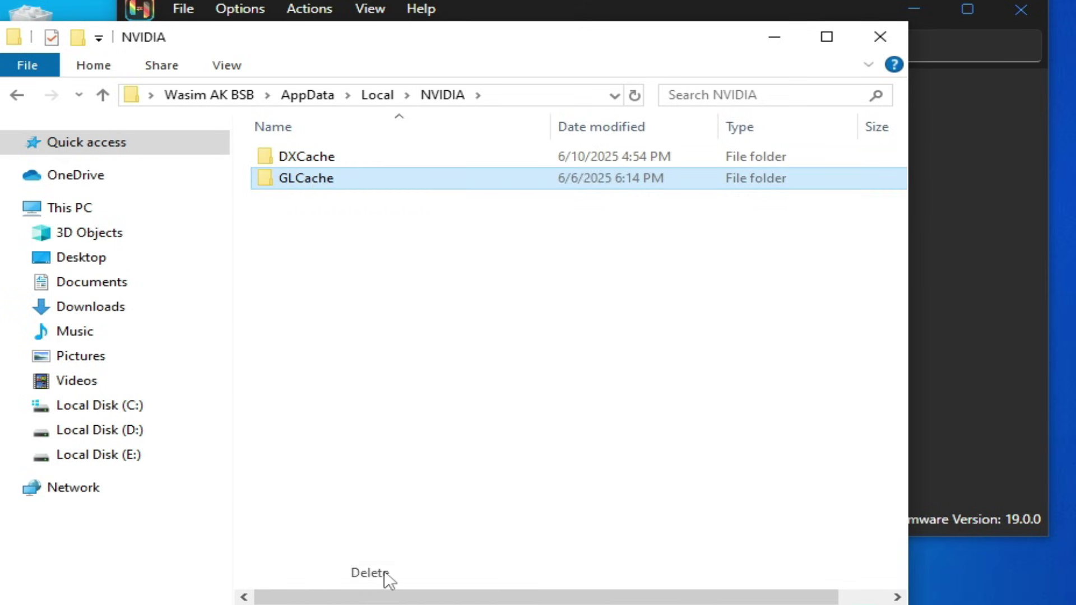
click(650, 190)
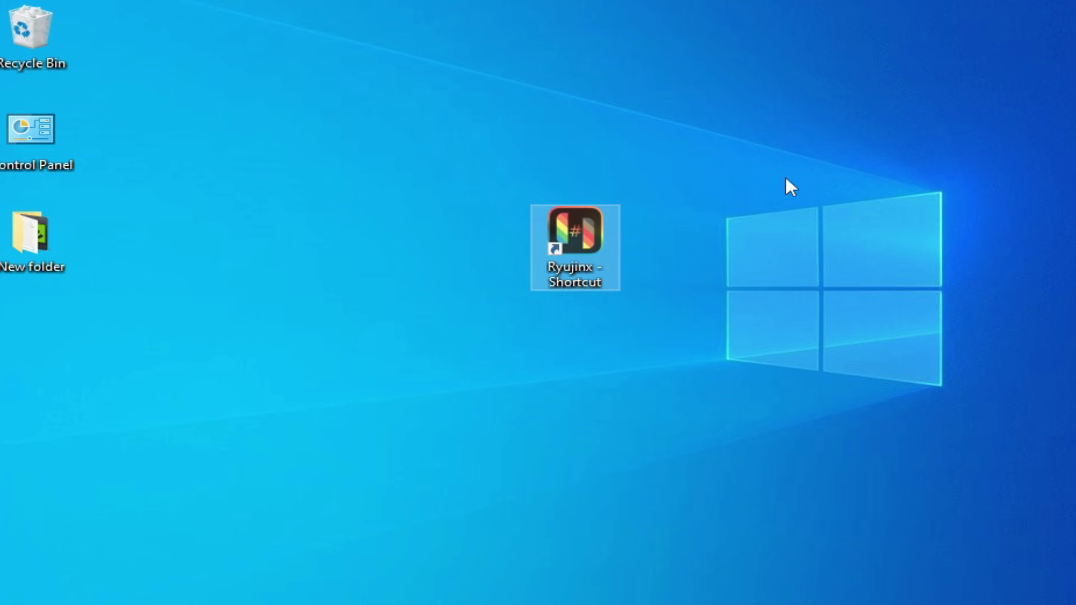
Launch Ryujinx from its desktop shortcut.
right_click(571, 224)
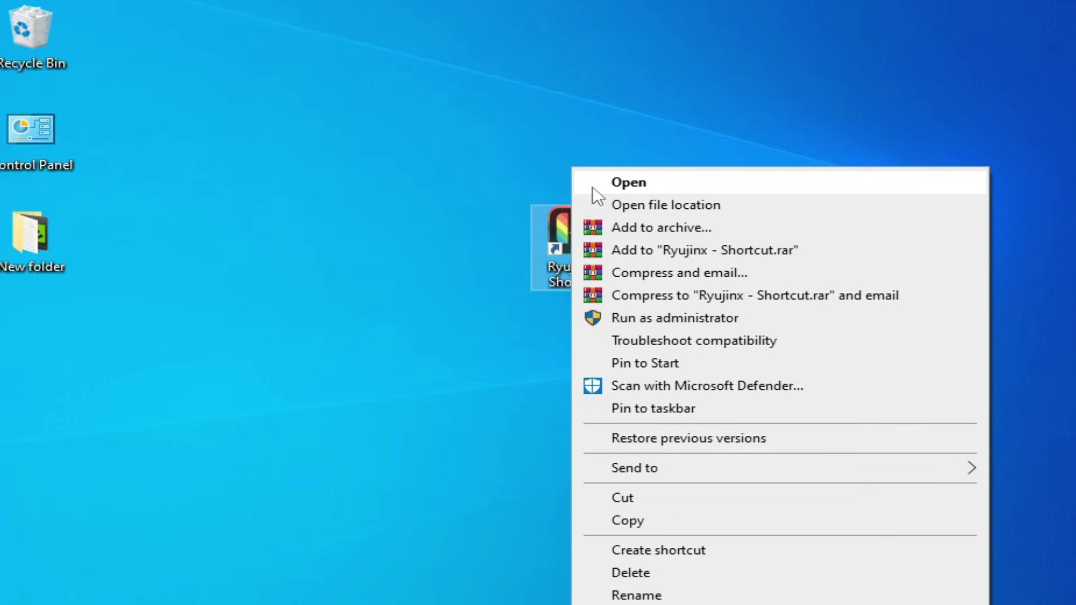
click(628, 183)
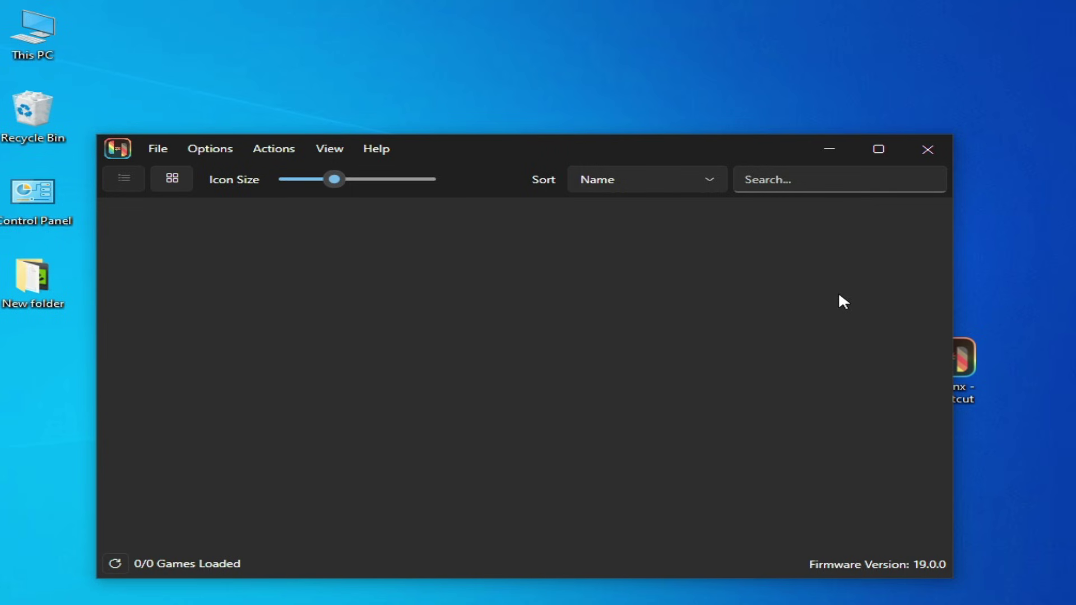
Switch to the NVIDIA Control Panel and show the program-specific settings under Manage 3D Settings.
right_click(557, 46)
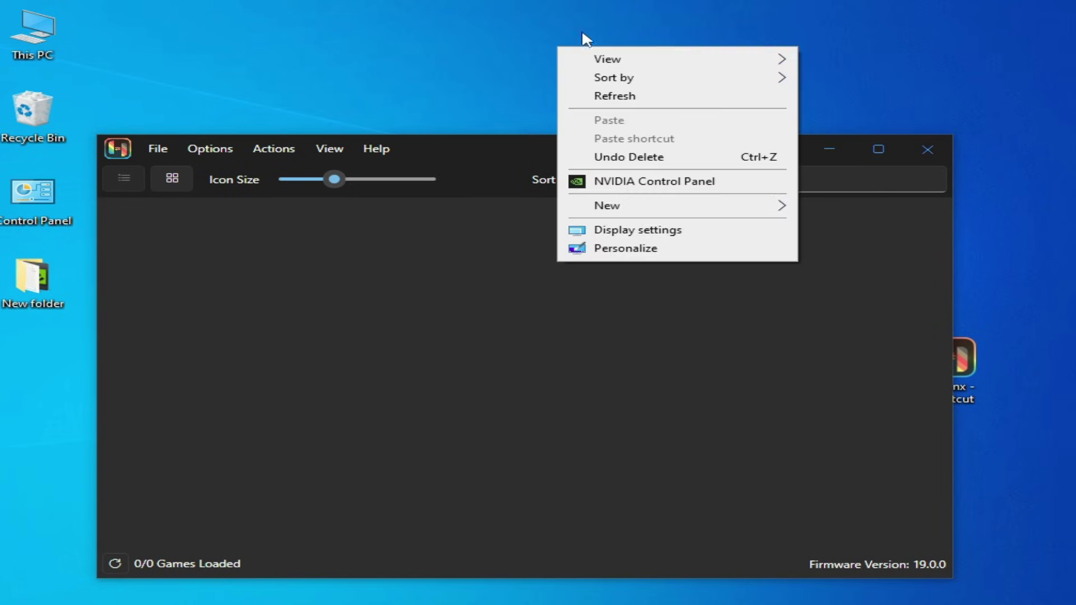
key(Escape)
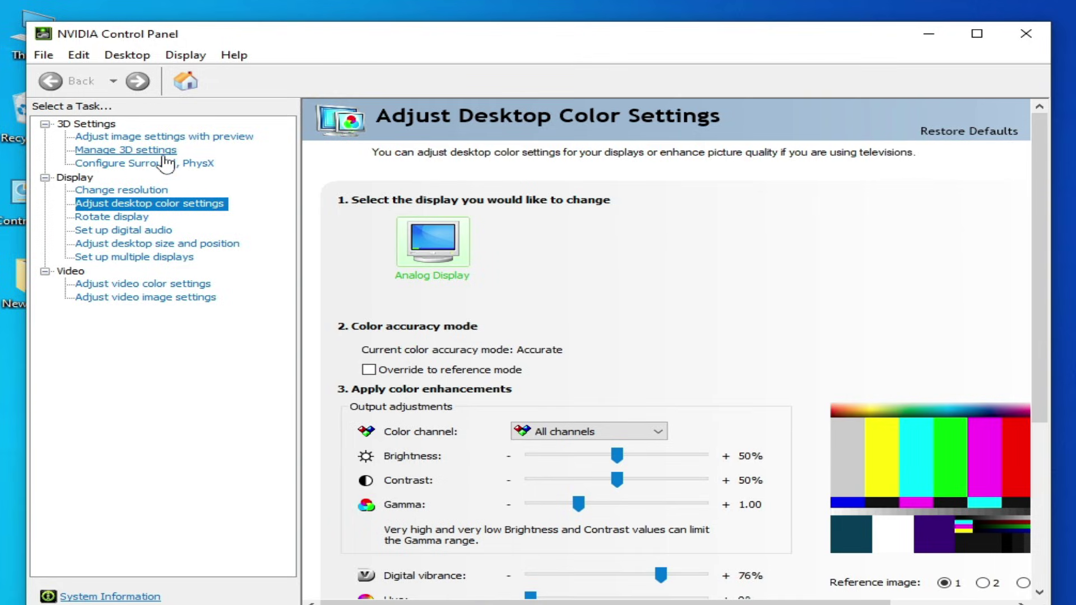
click(166, 153)
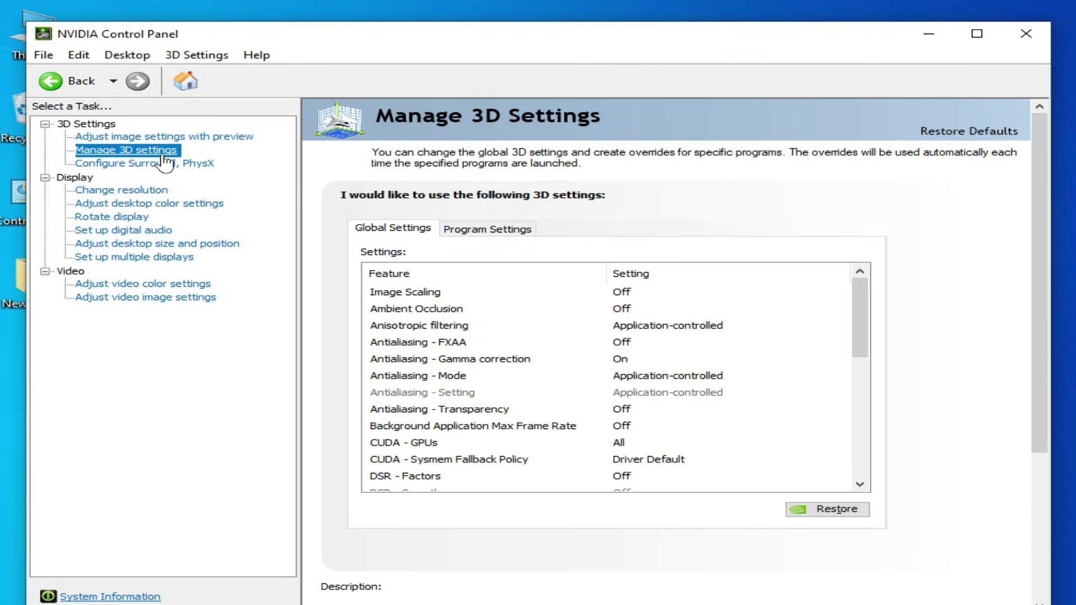
click(524, 230)
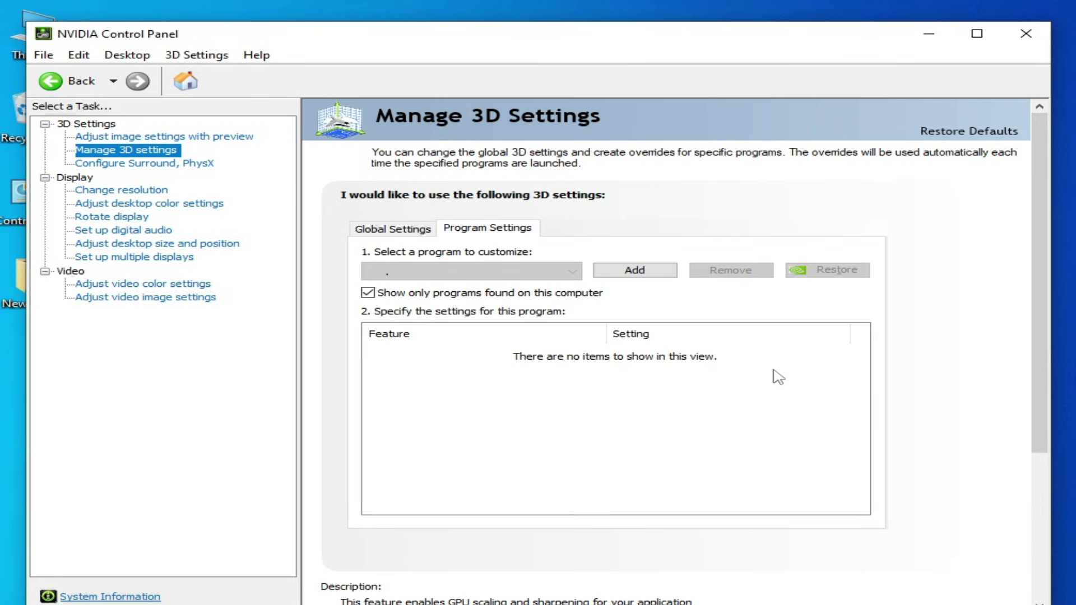
Add the Ryujinx executable from the publish folder, located through its desktop shortcut, as a program to customize.
click(634, 270)
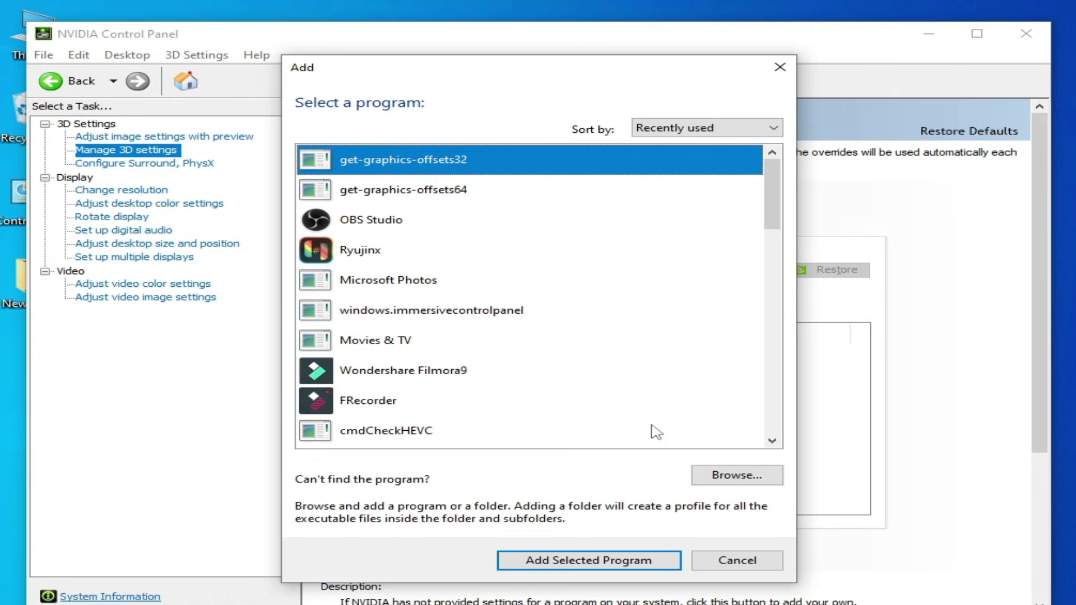
click(722, 475)
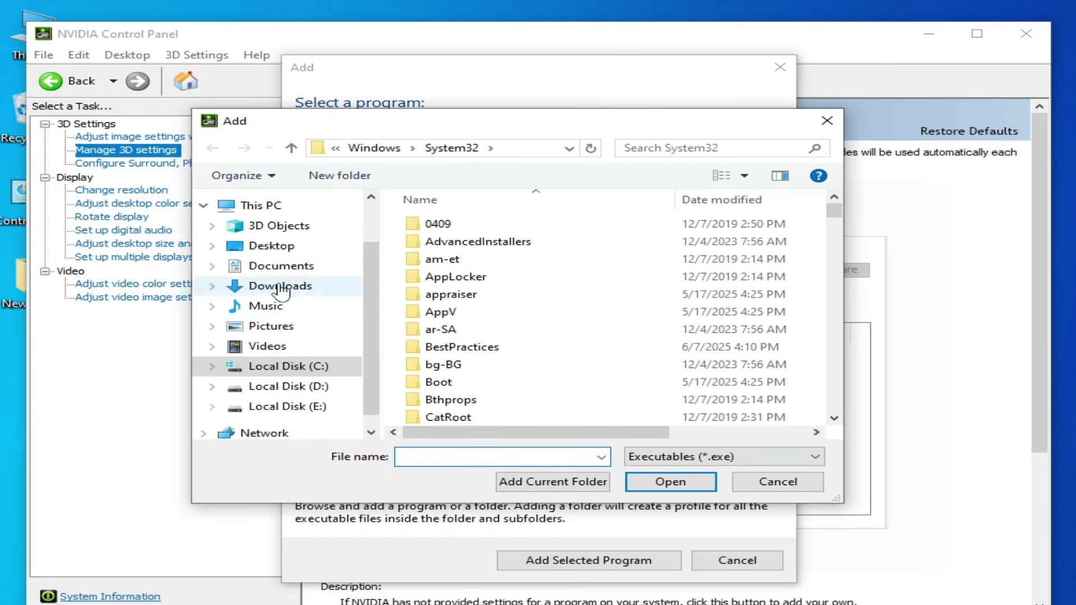
click(280, 251)
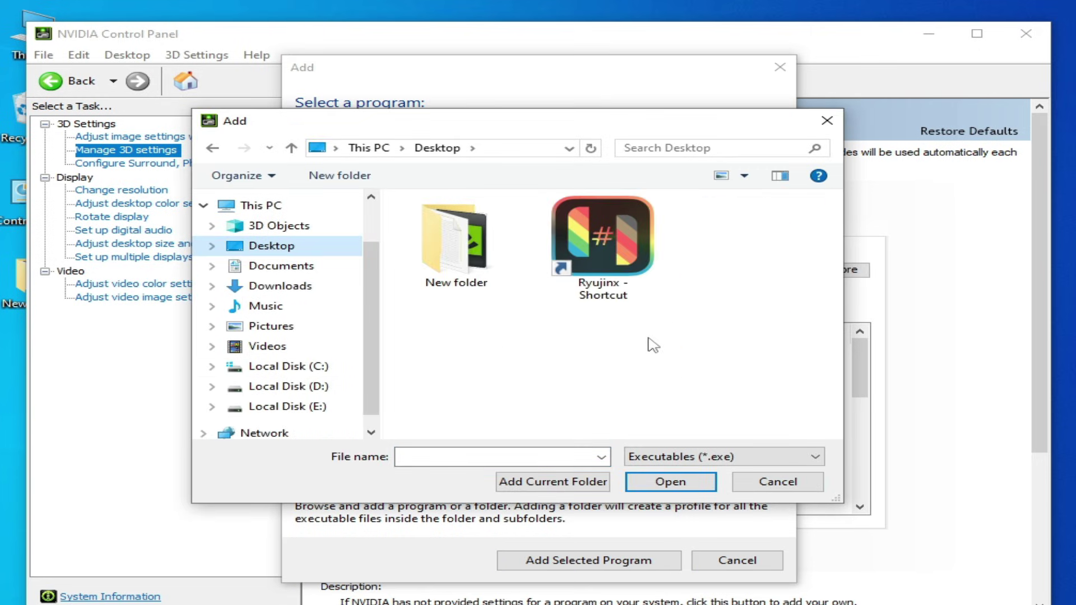
click(601, 241)
right_click(601, 241)
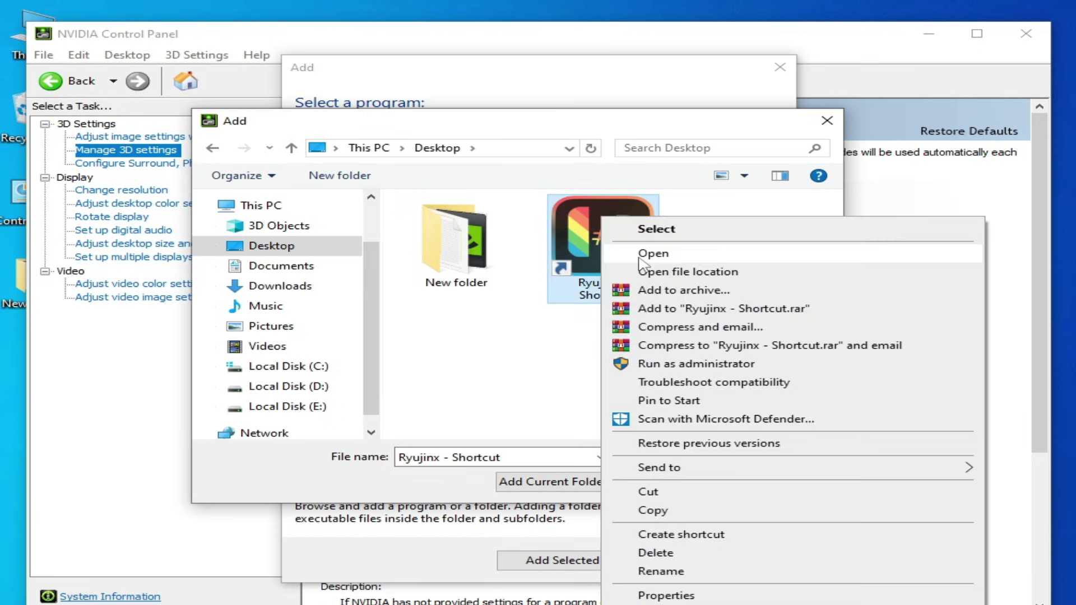
click(653, 274)
drag(566, 435, 717, 440)
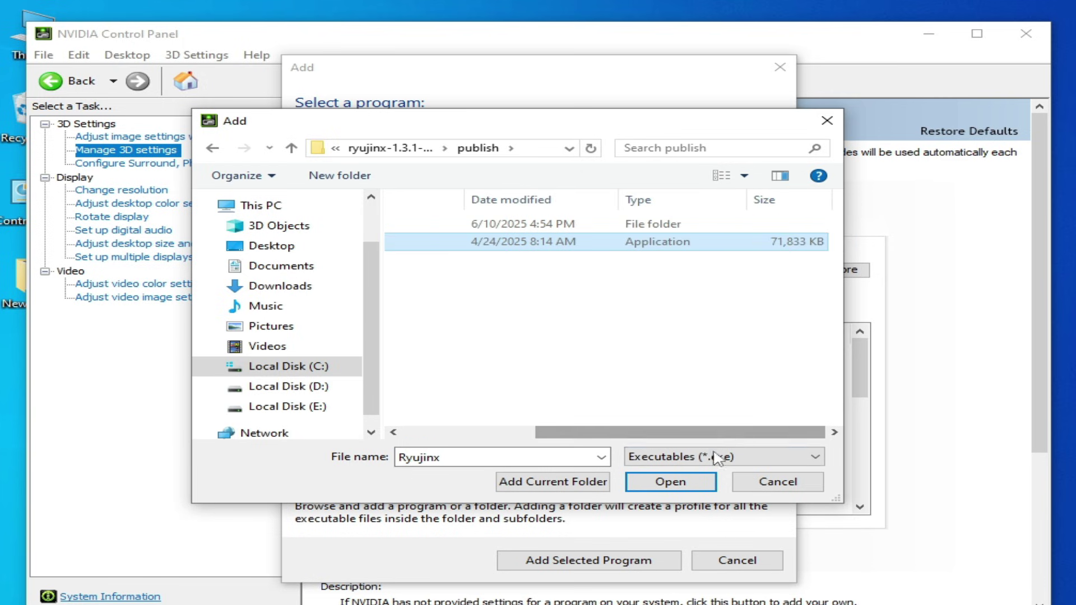
click(670, 482)
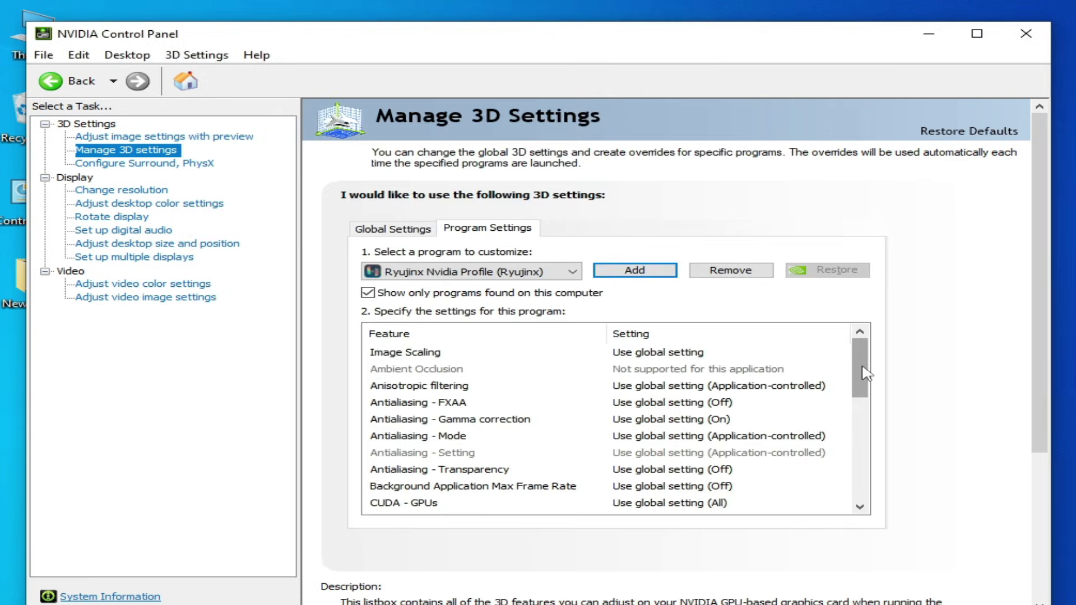
Set Vertical sync to Off in the Ryujinx program profile.
drag(865, 374, 862, 462)
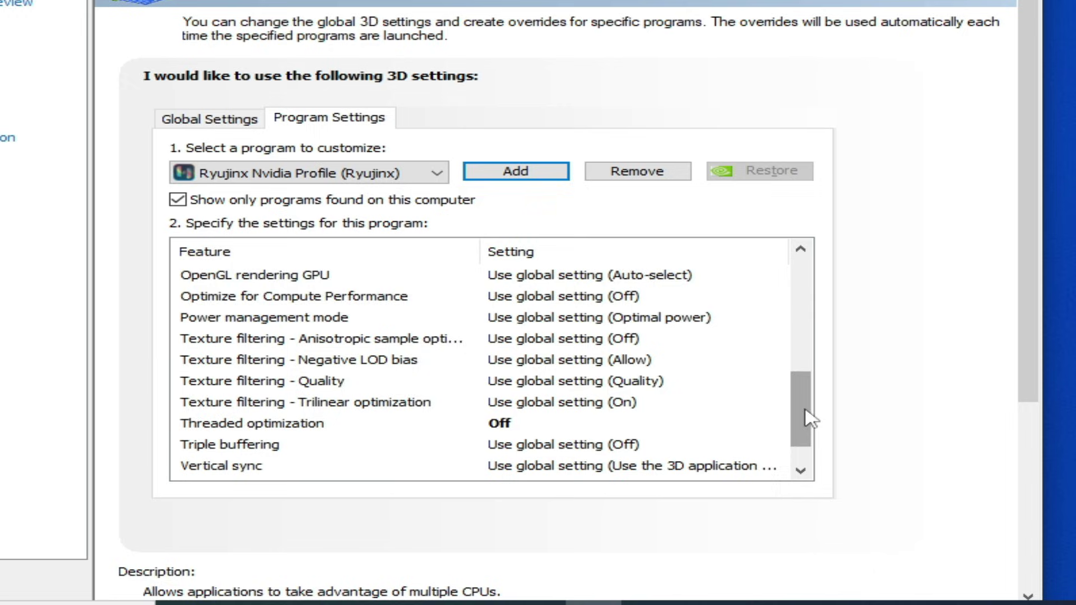
drag(806, 417, 807, 432)
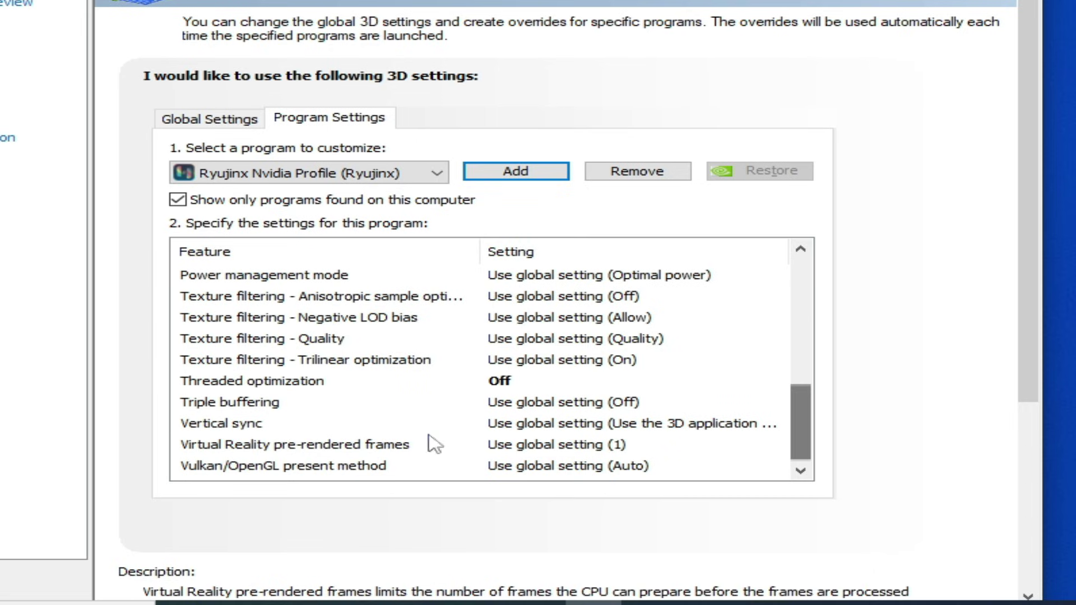
click(522, 430)
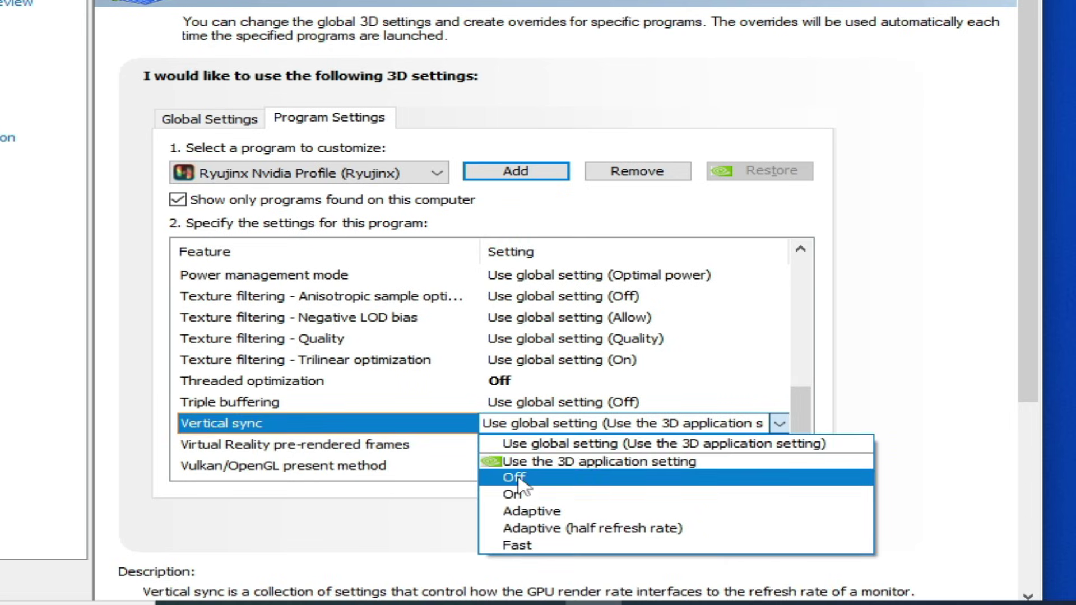
click(519, 478)
Set Power management mode to Prefer maximum performance for the Ryujinx profile.
drag(811, 425, 814, 446)
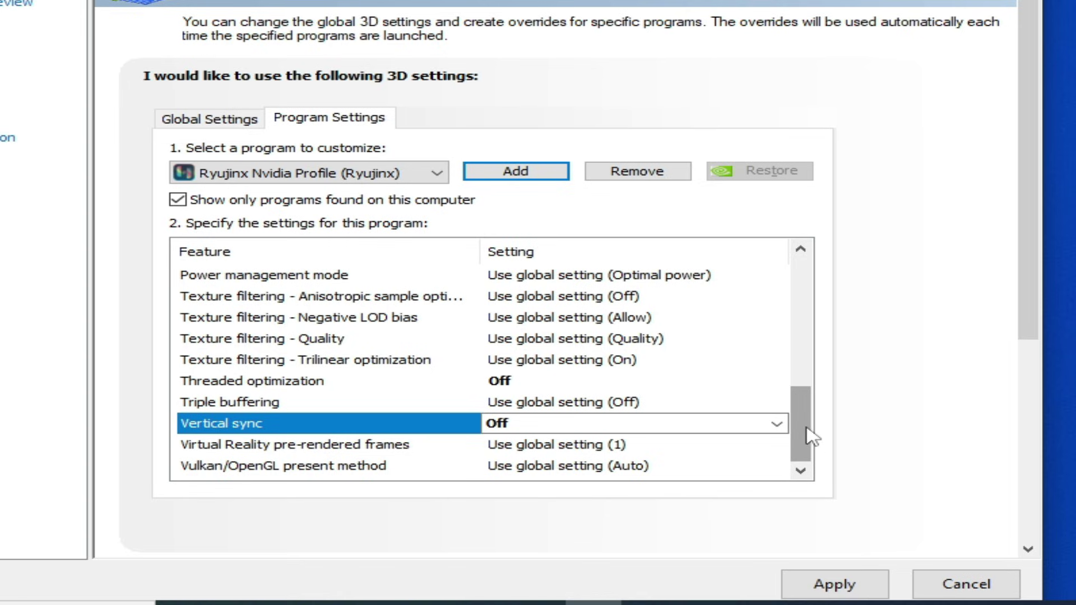
drag(812, 437, 812, 402)
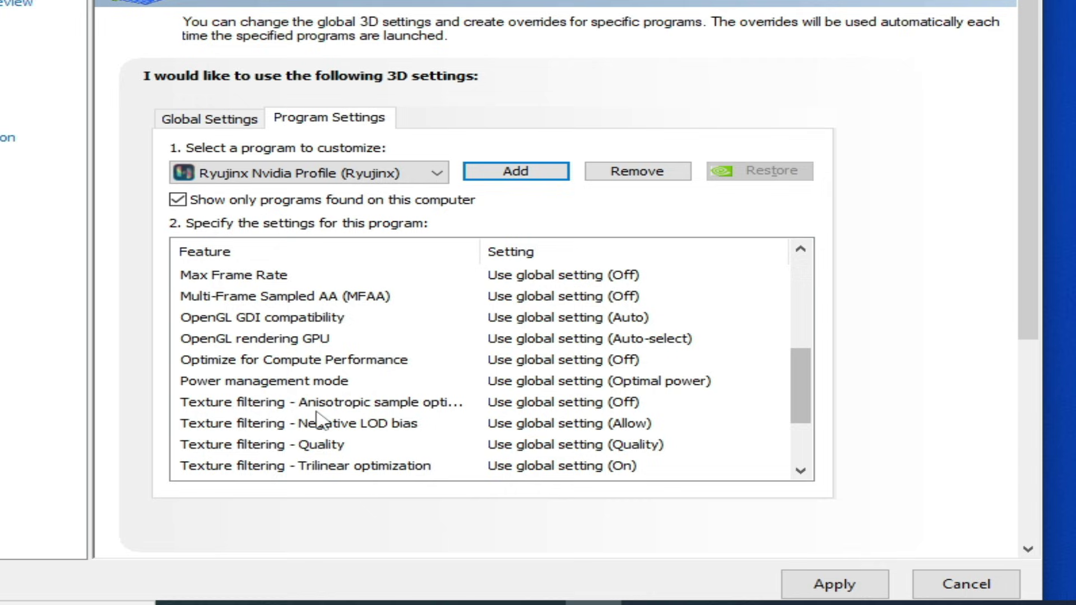
click(592, 384)
click(591, 384)
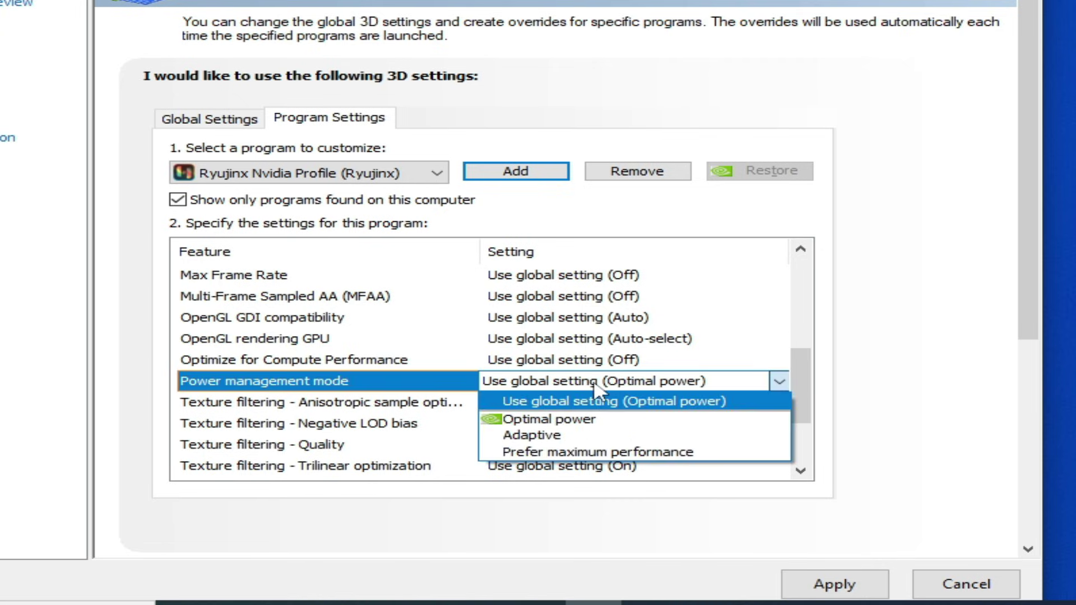
click(576, 452)
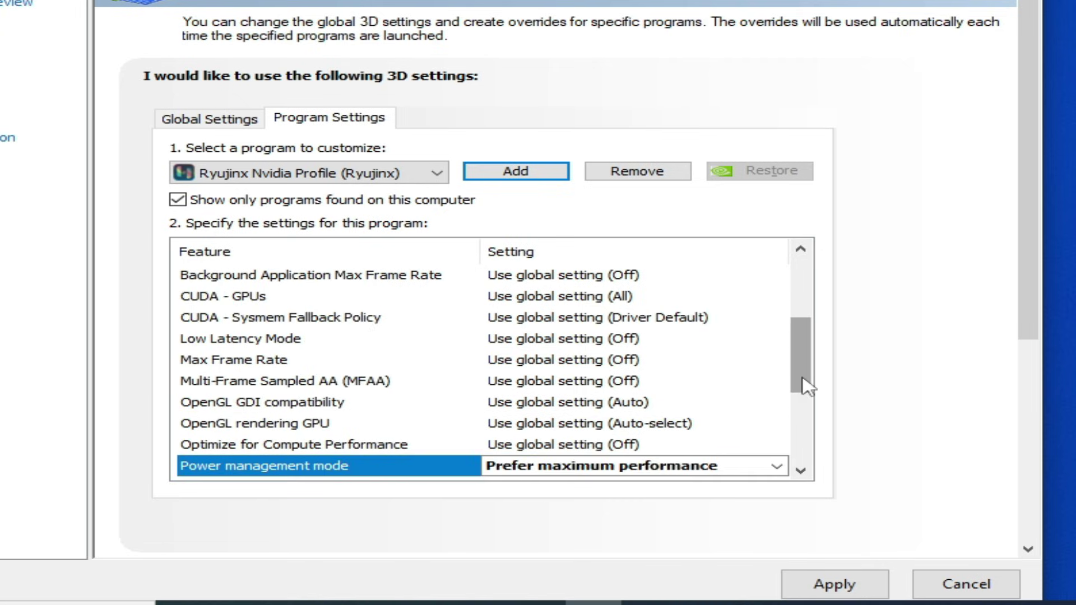
Set Texture filtering - Quality to High performance for the Ryujinx profile and apply the changes.
drag(807, 373, 806, 409)
click(582, 427)
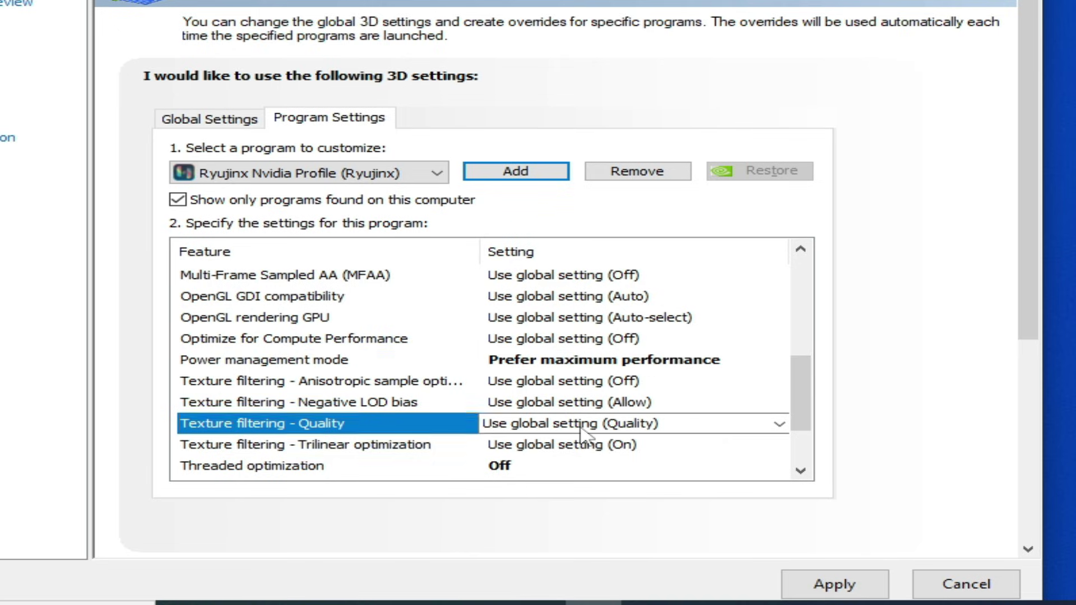
click(582, 427)
click(567, 511)
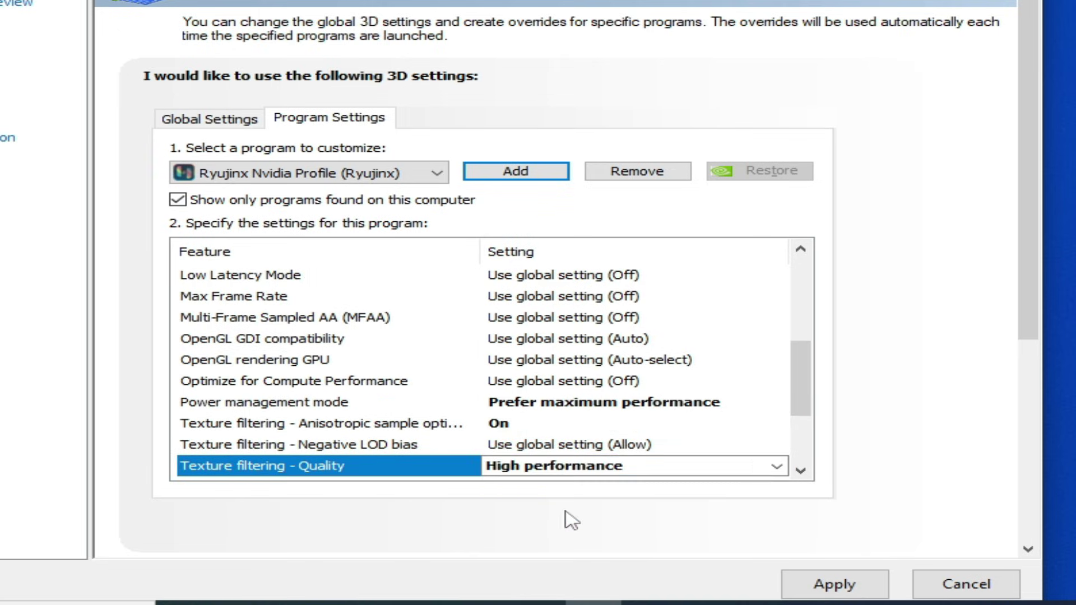
drag(798, 380, 798, 365)
click(846, 585)
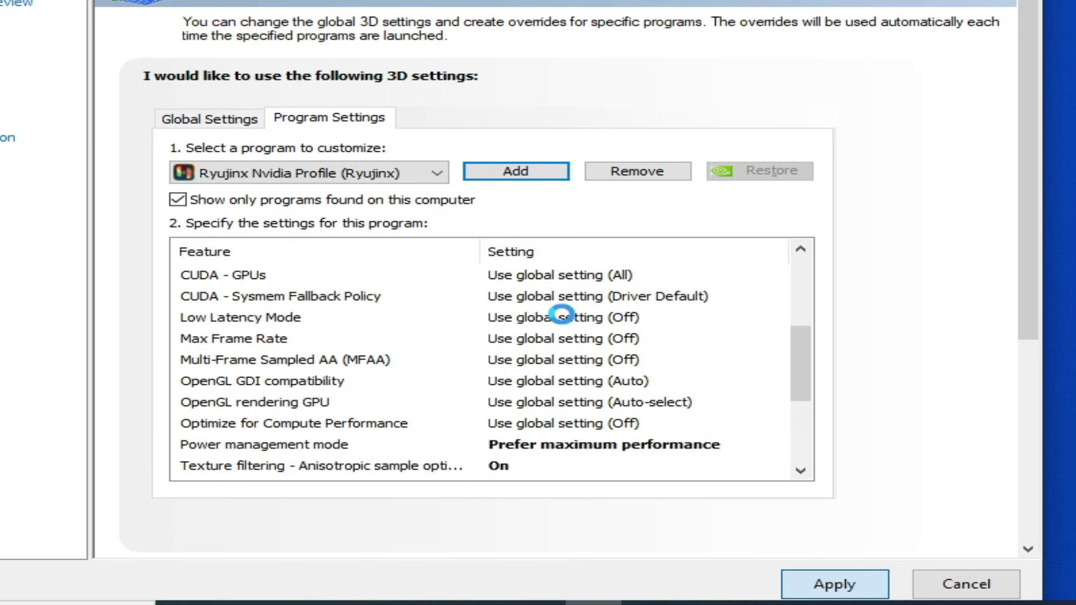
Set Low Latency Mode to Ultra for the Ryujinx profile.
scroll(562, 313, down, 1)
click(561, 317)
click(560, 275)
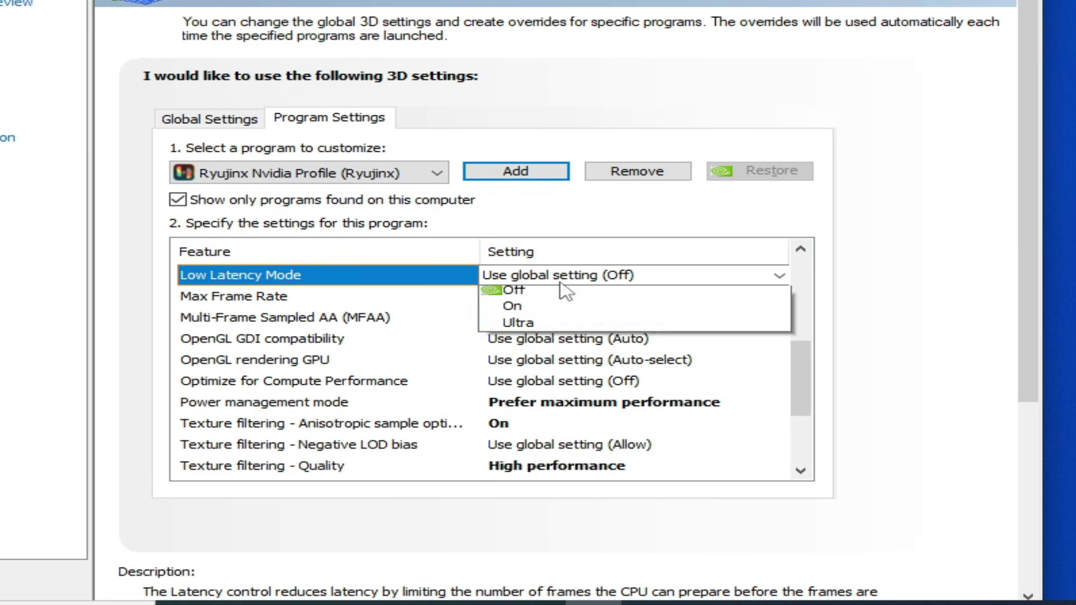
click(529, 342)
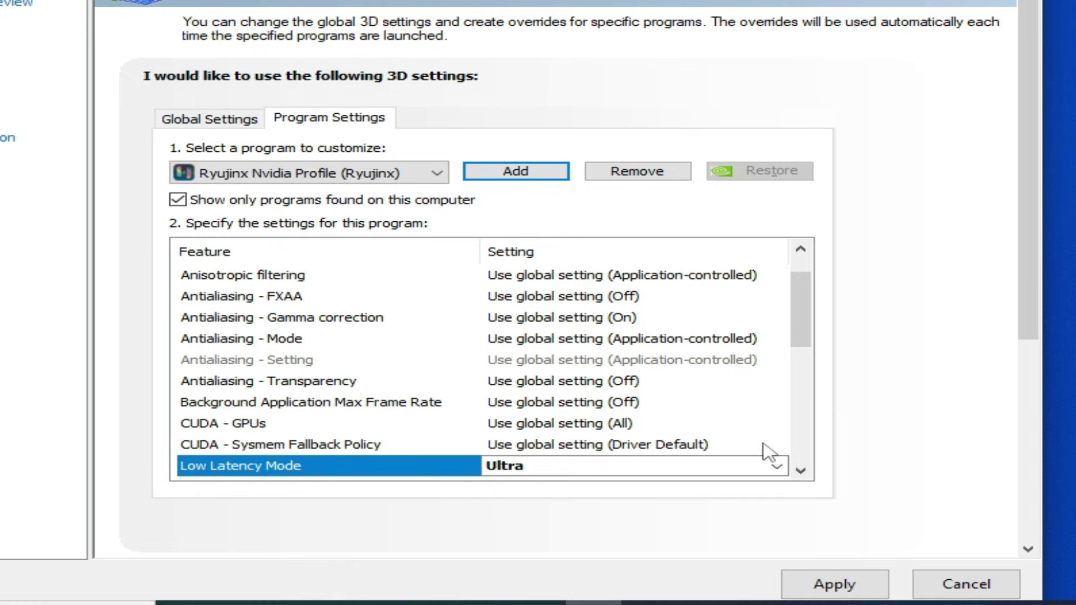
Turn on Max Frame Rate for the Ryujinx profile with a 62 FPS limit and apply the changes.
scroll(804, 420, down, 3)
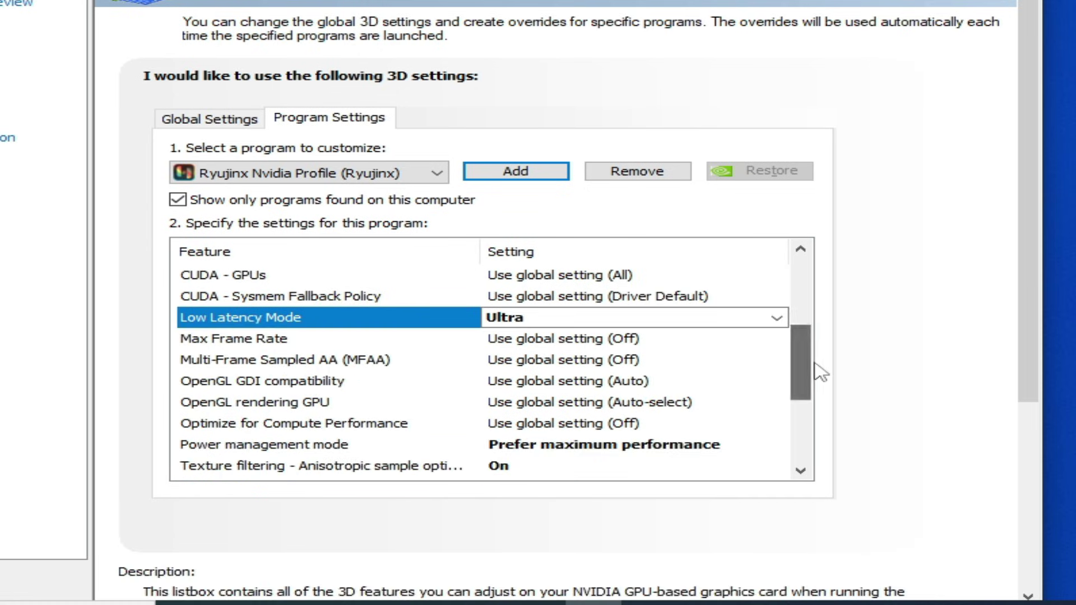
click(544, 346)
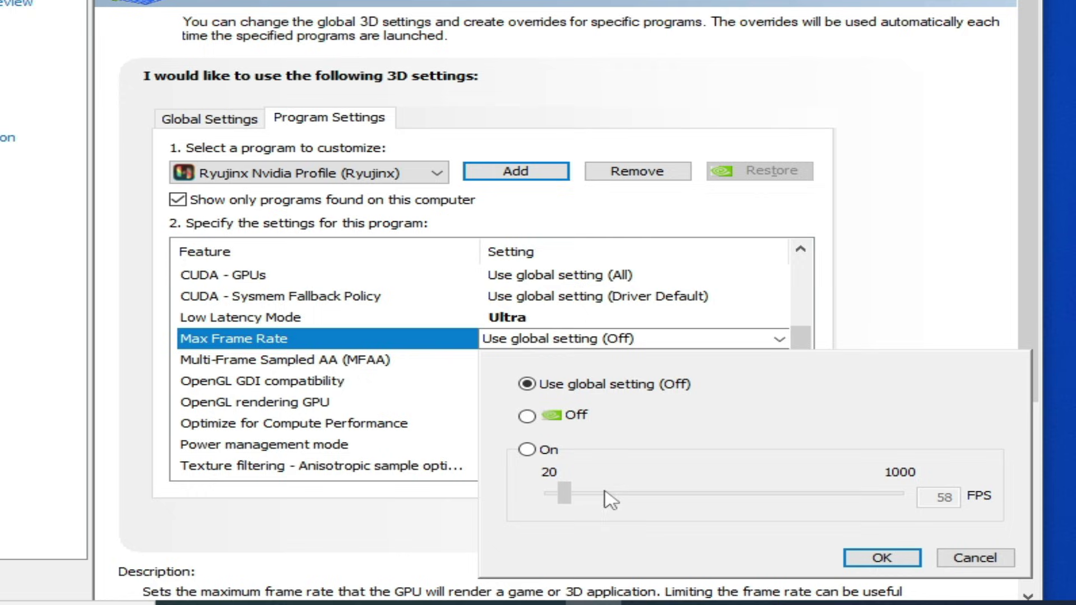
click(526, 450)
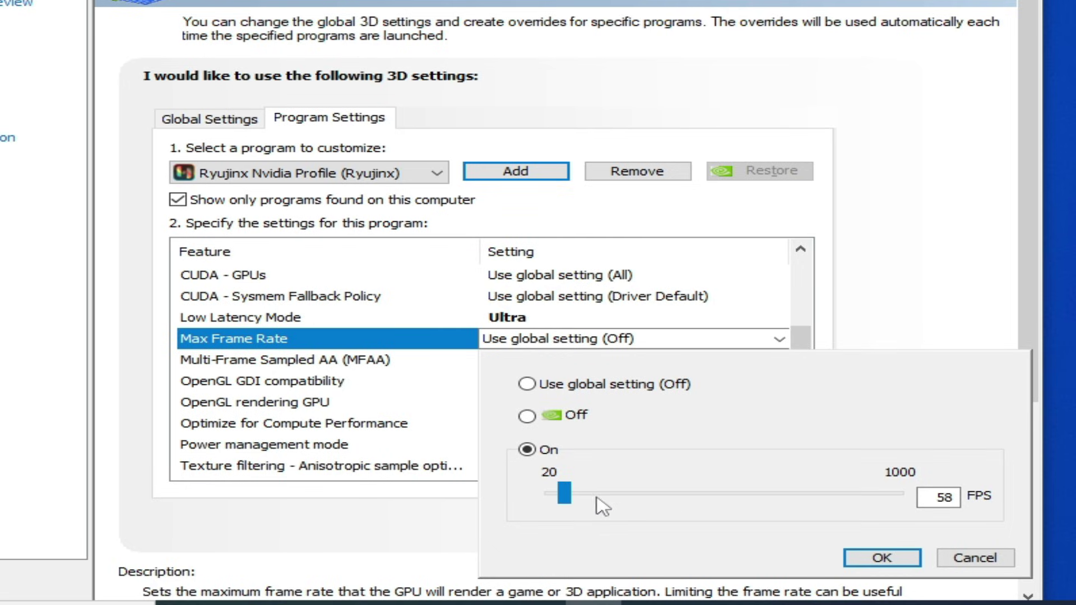
drag(566, 493, 569, 494)
click(882, 557)
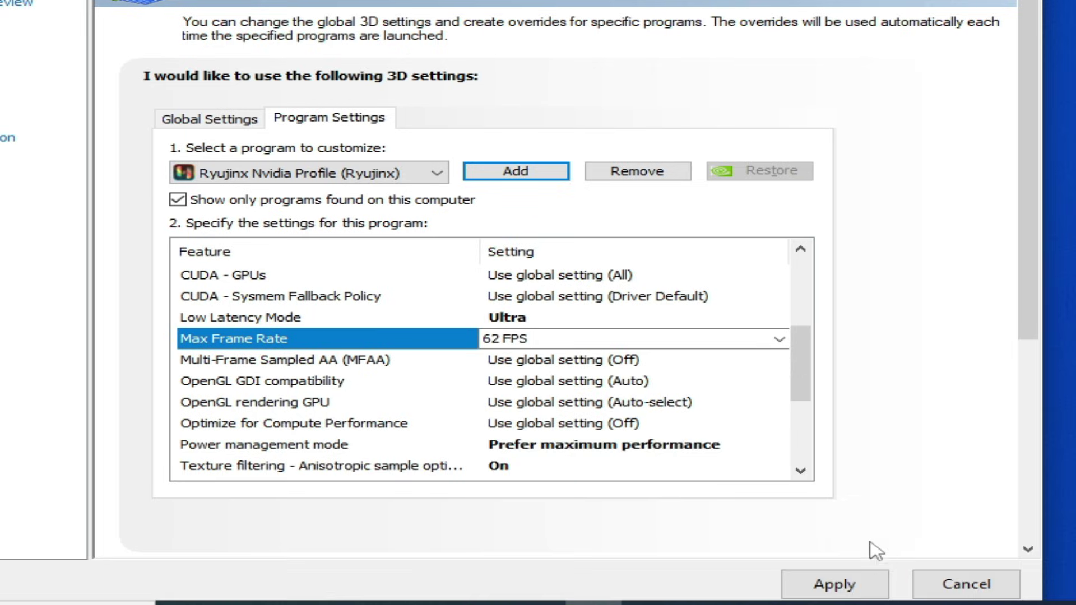
click(824, 586)
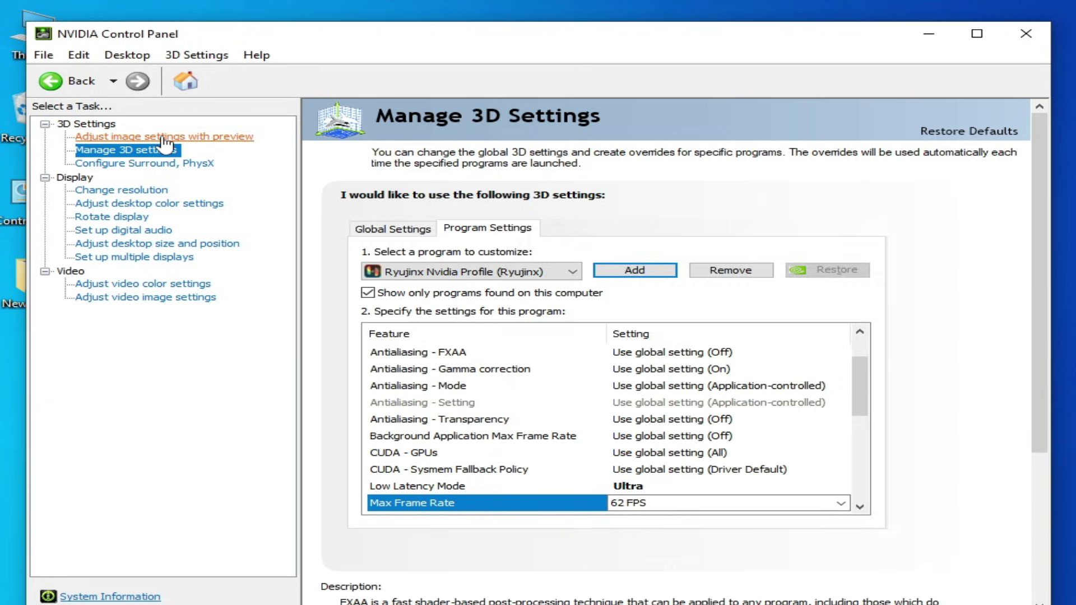
In the image settings with preview, move the preference to Performance, switch back to the advanced 3D image settings and apply.
click(168, 136)
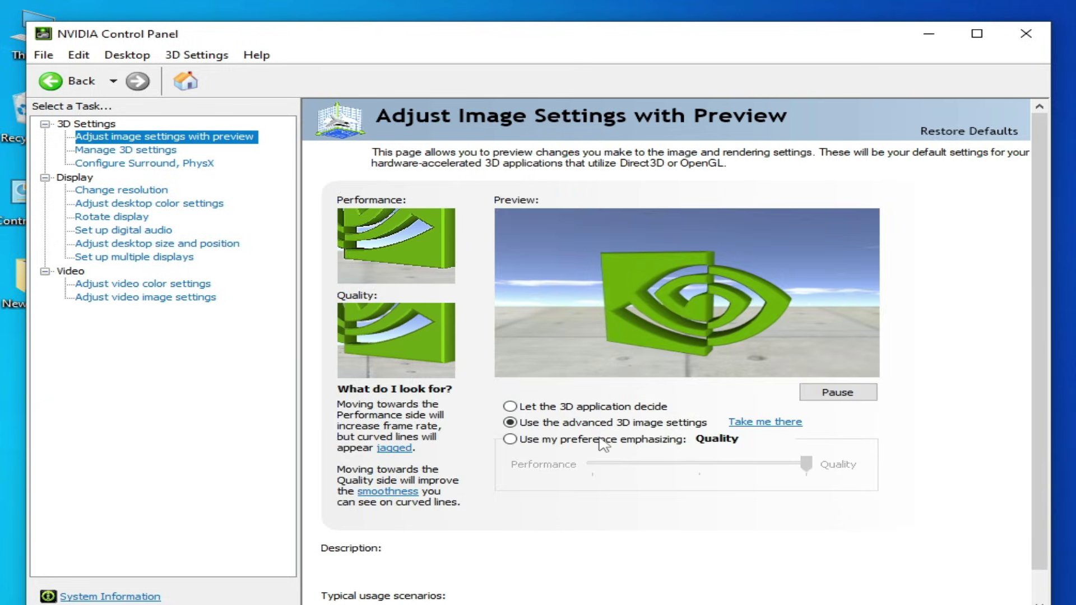
click(510, 440)
drag(806, 463, 594, 471)
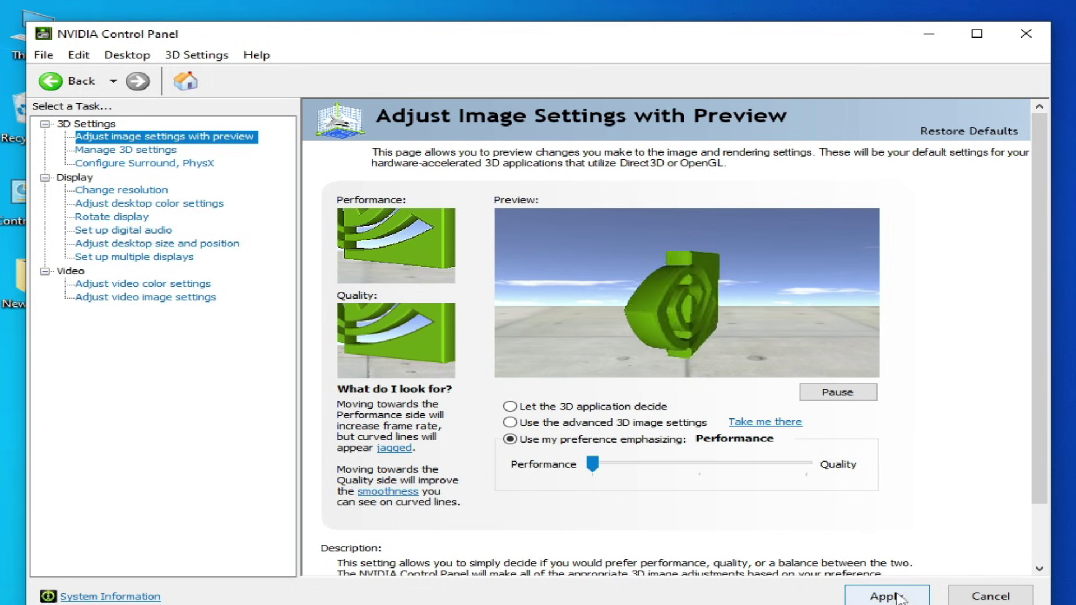
click(510, 423)
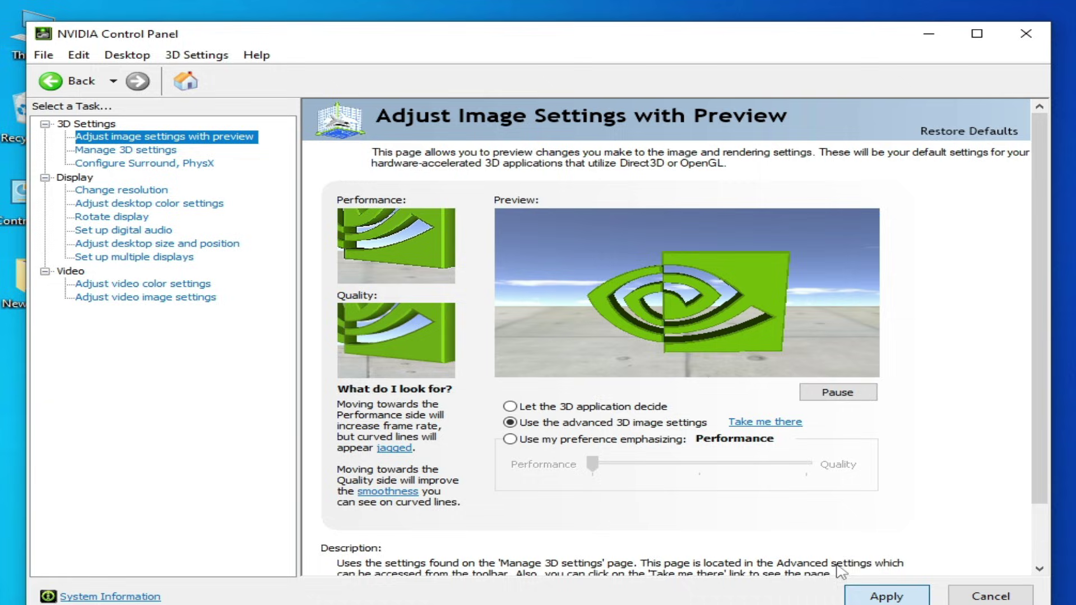
click(875, 597)
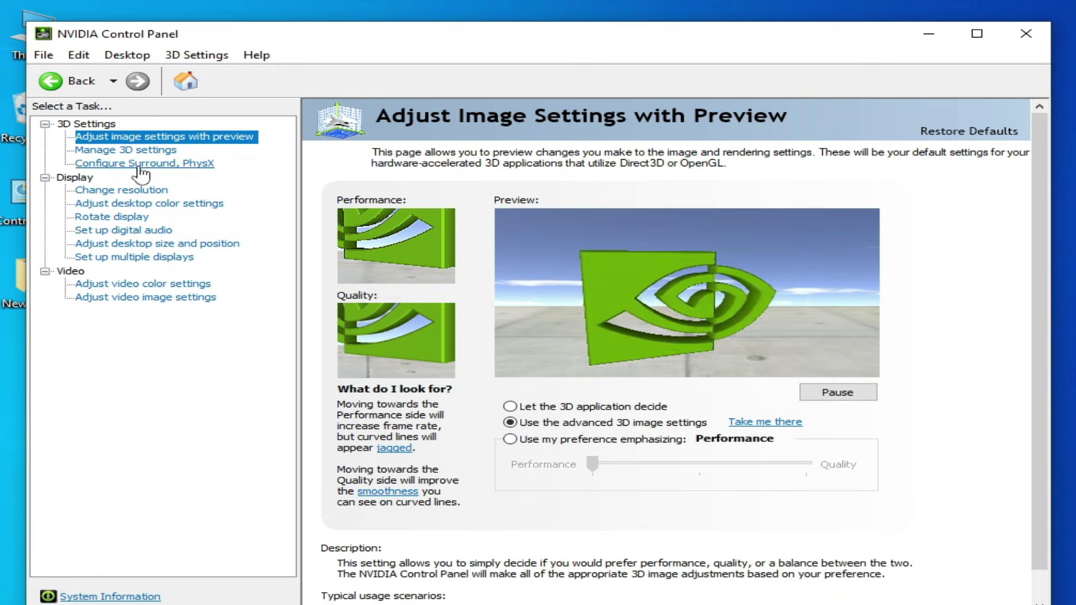
Set the PhysX processor to NVIDIA GeForce GTX 970 and apply the change.
click(144, 163)
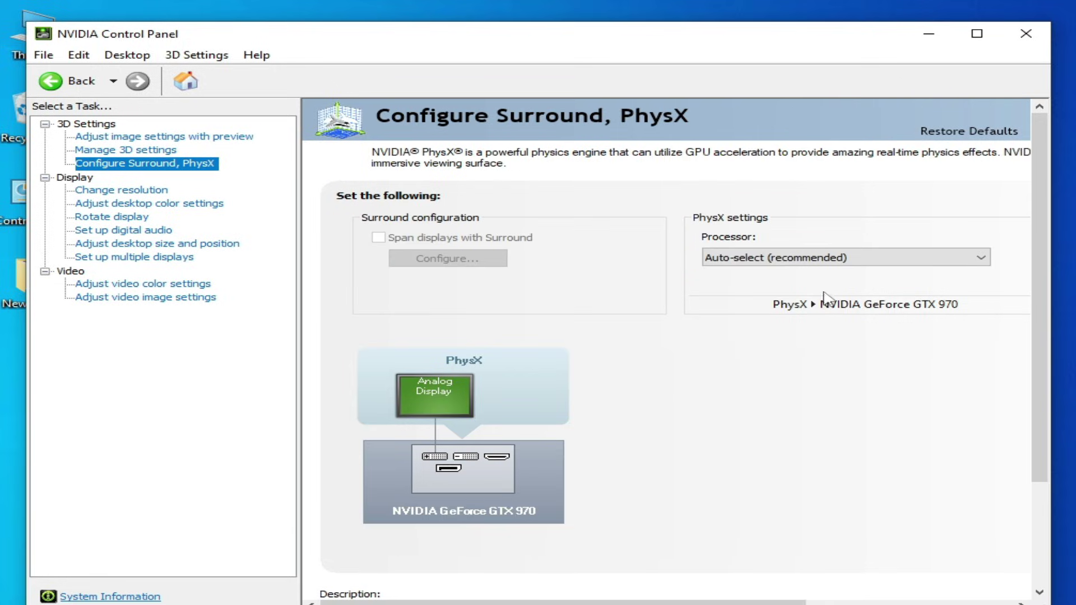
click(797, 260)
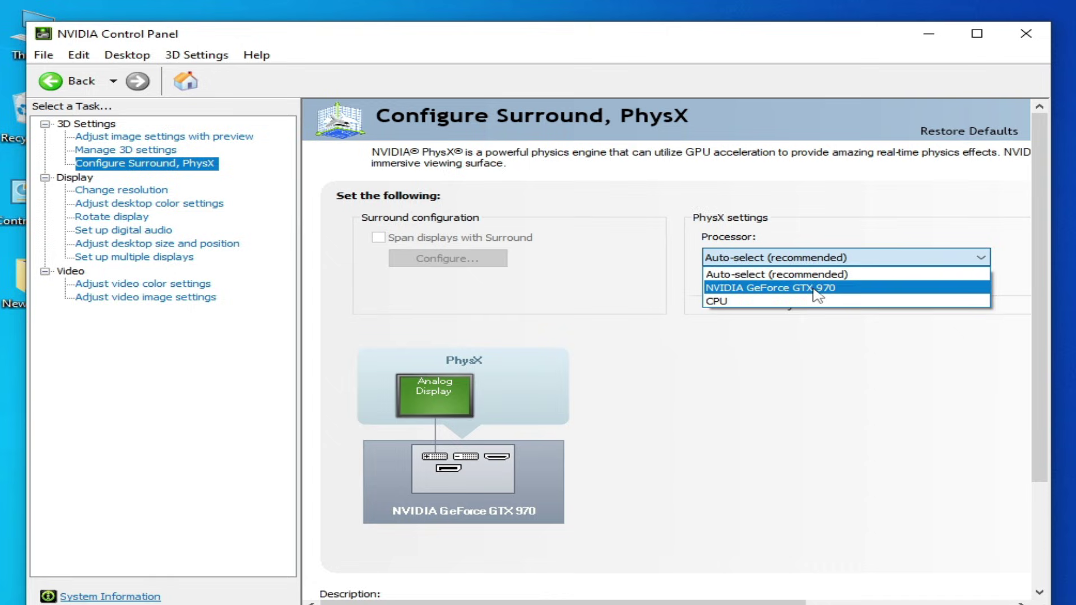
click(767, 288)
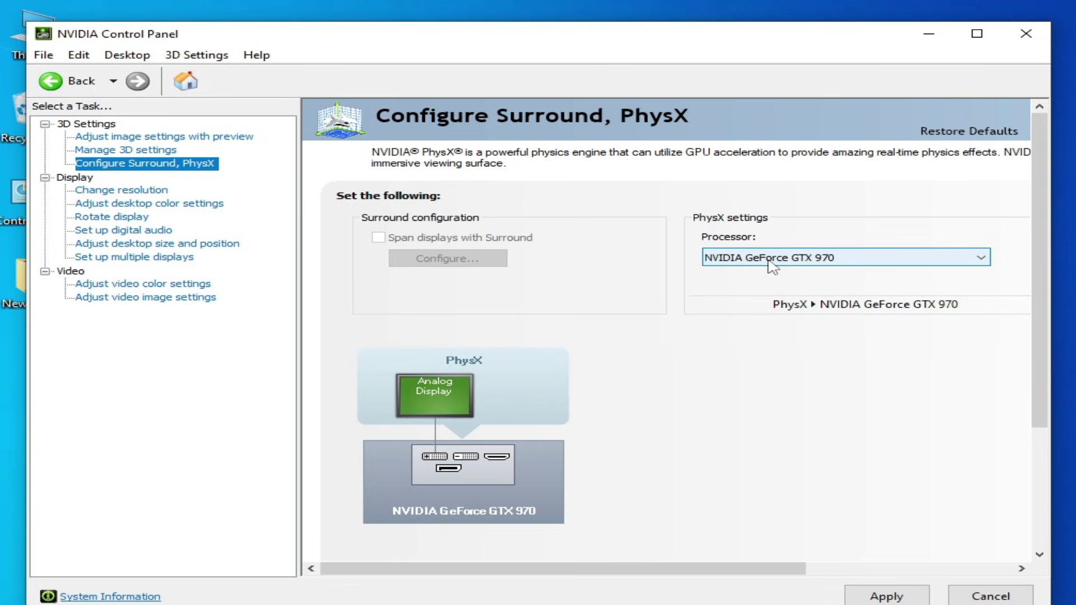
click(875, 595)
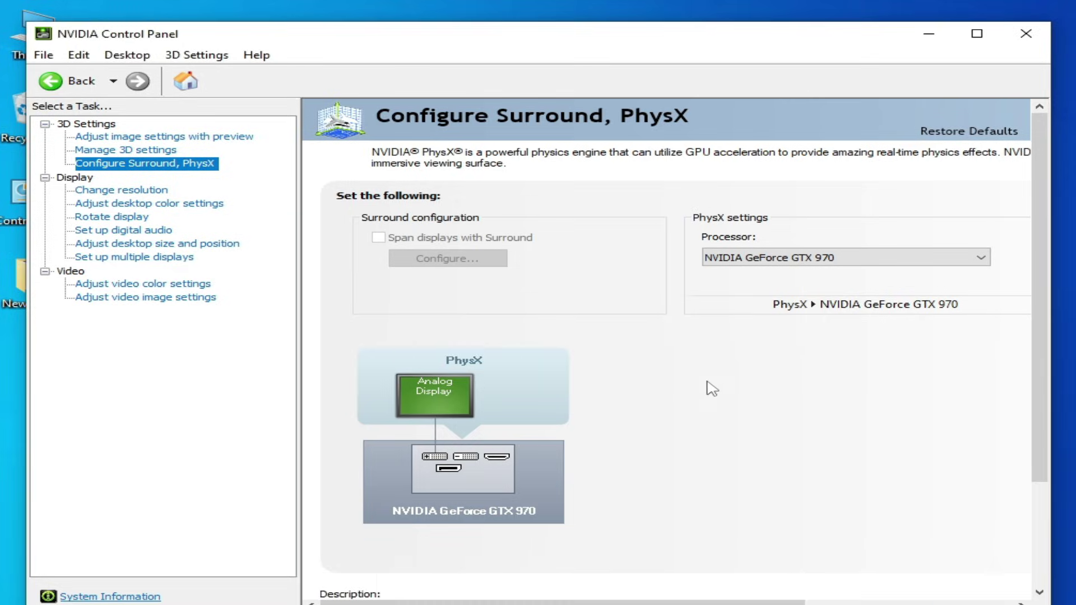
Close both open program windows and move the Ryujinx shortcut to the middle of the desktop.
click(1026, 34)
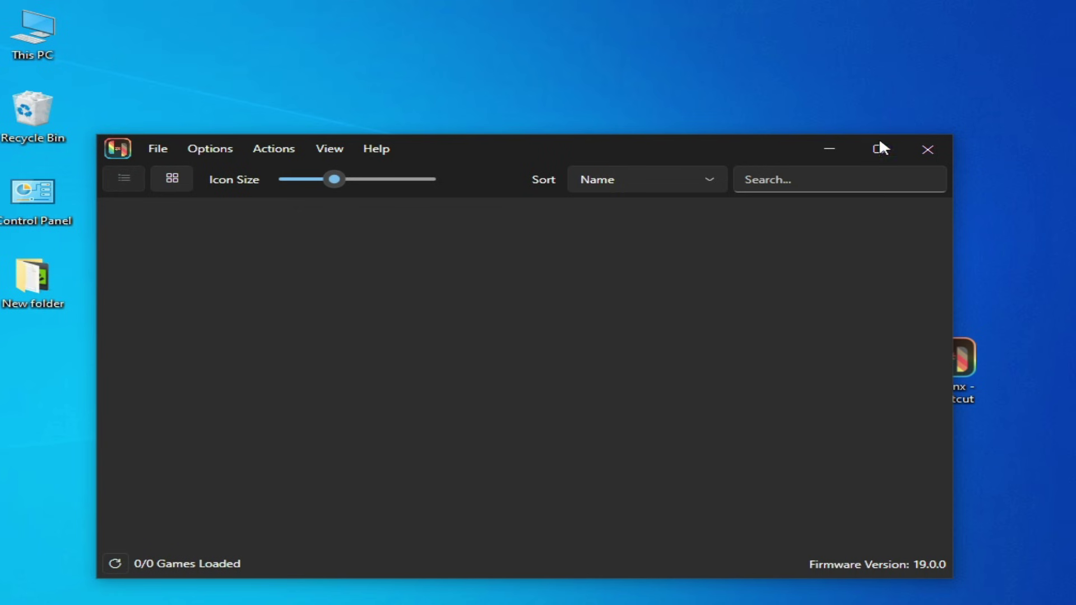
click(940, 154)
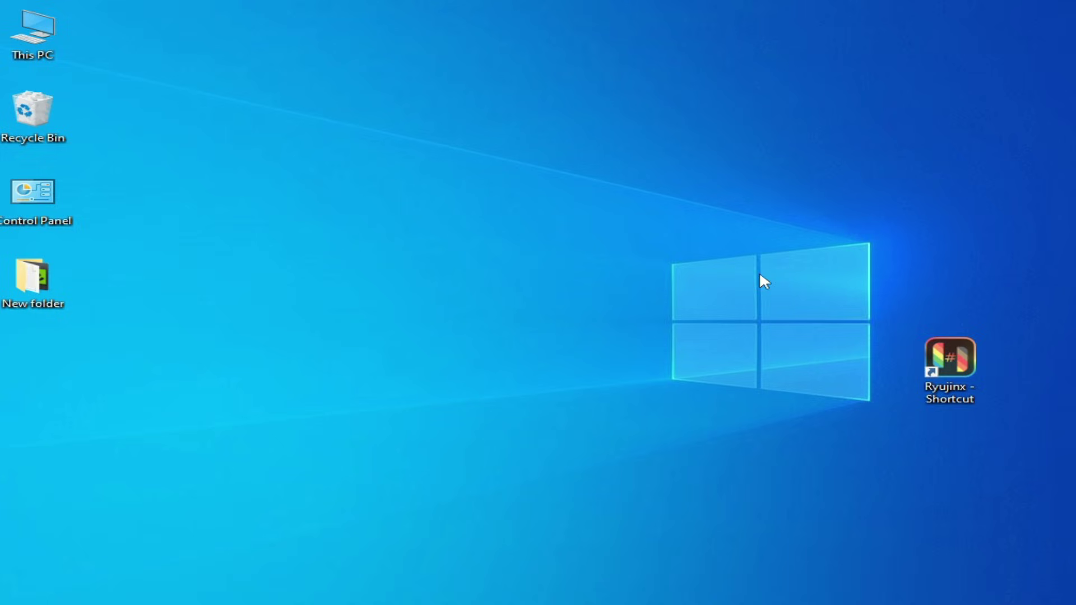
drag(959, 358, 551, 305)
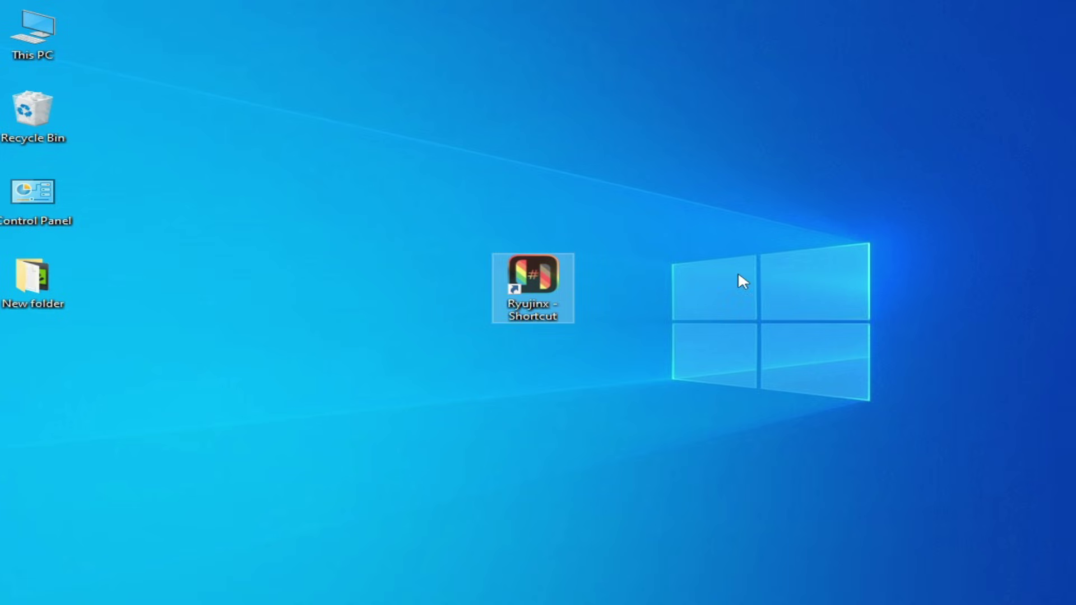
Open the Windows display settings from the desktop and go to the Graphics settings page.
right_click(749, 185)
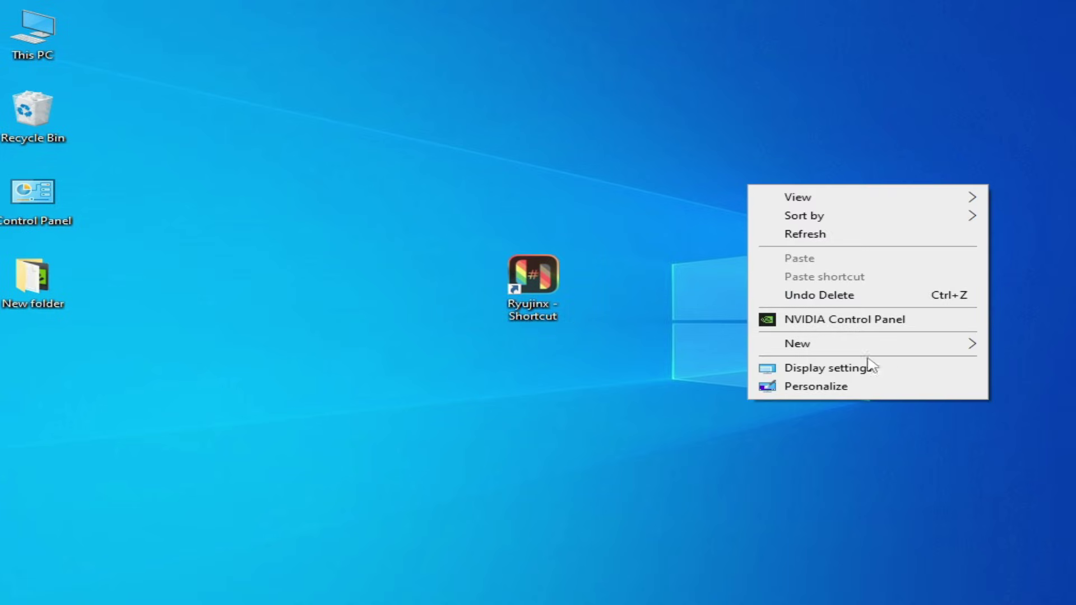
click(839, 370)
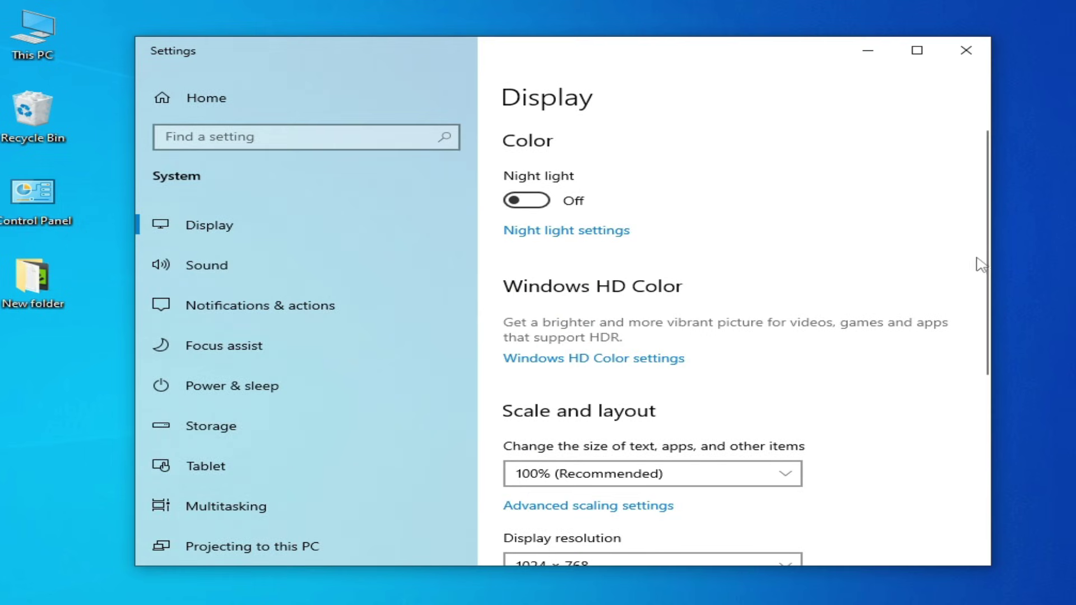
drag(983, 205, 720, 464)
click(583, 290)
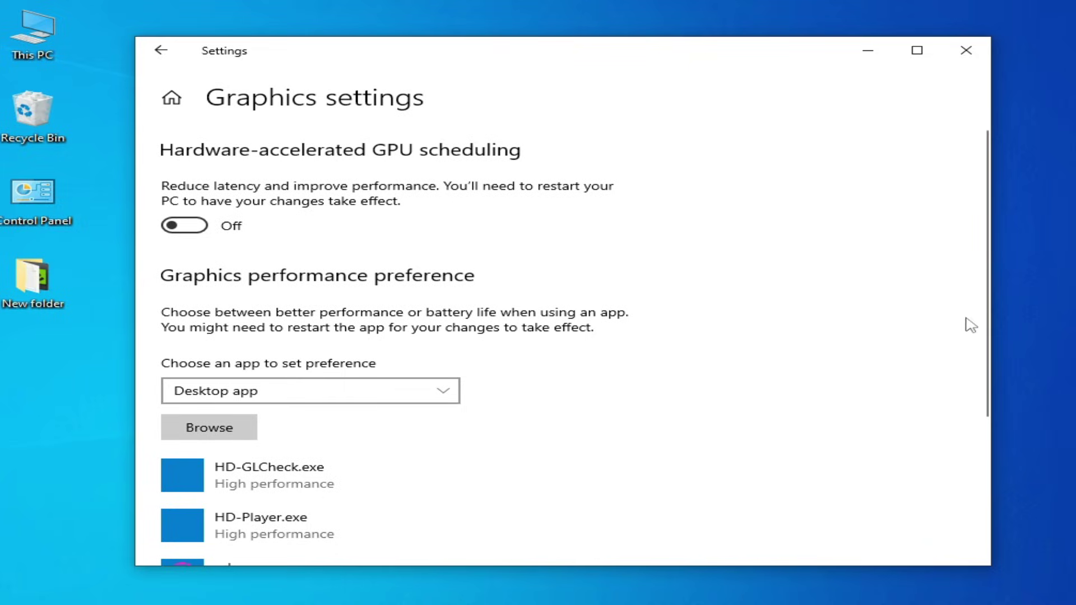
Add the Ryujinx executable, located through its desktop shortcut, as a desktop app under Graphics performance preference.
drag(983, 305, 987, 432)
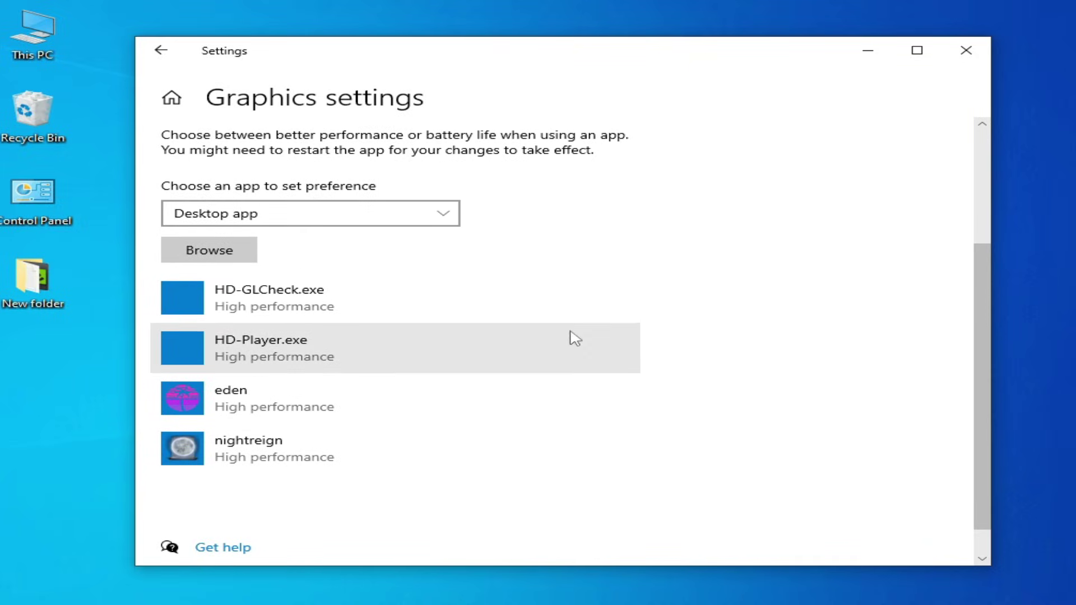
click(242, 260)
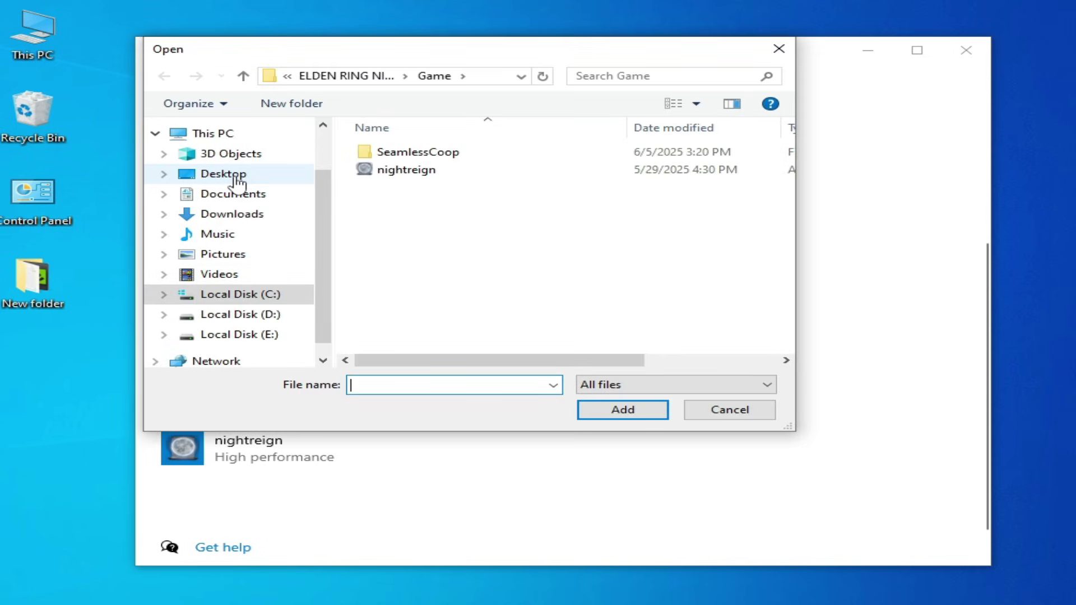
click(239, 180)
click(551, 174)
right_click(551, 173)
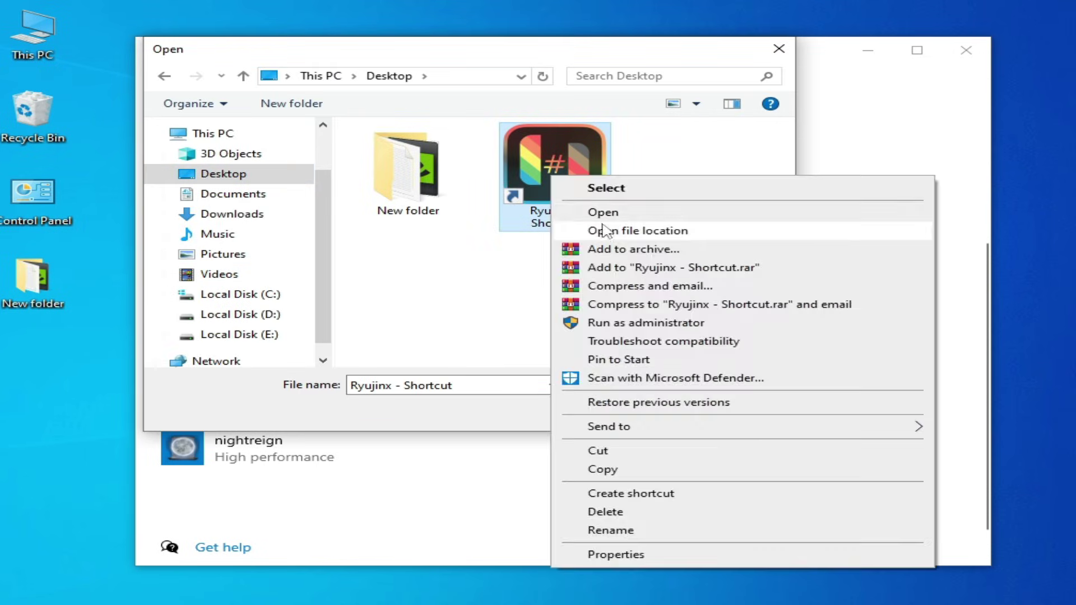
click(604, 230)
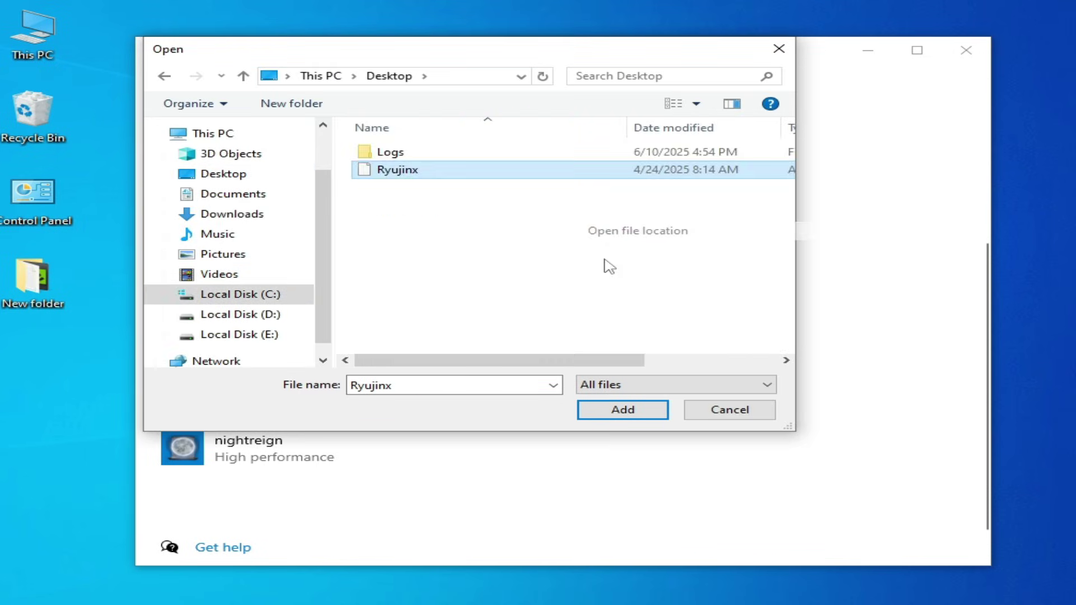
click(617, 415)
click(613, 415)
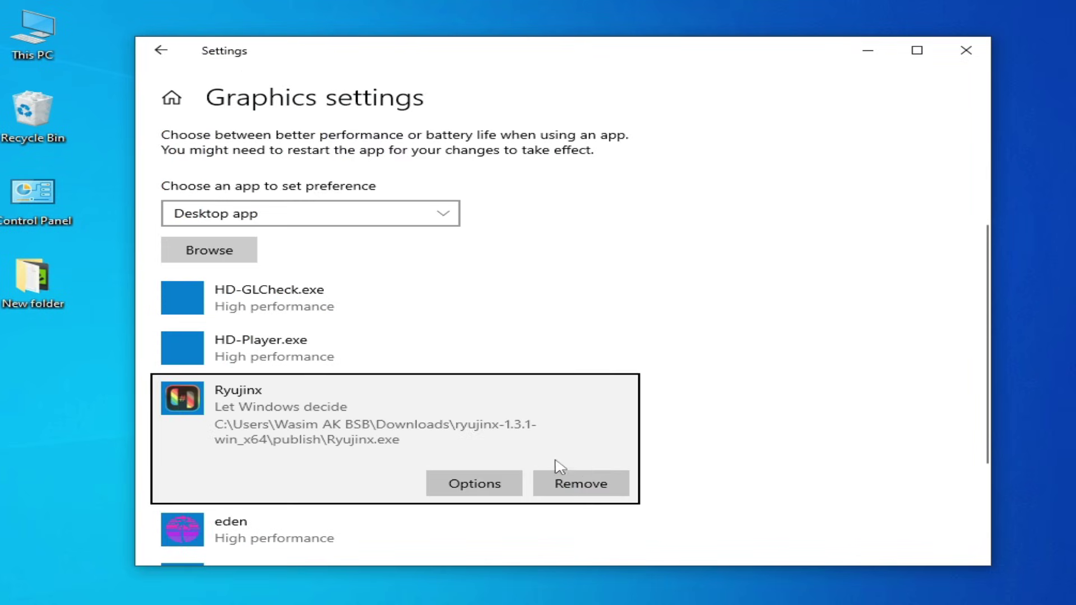
Set Ryujinx's graphics preference to High performance, save it and close the Settings window.
click(485, 486)
click(382, 339)
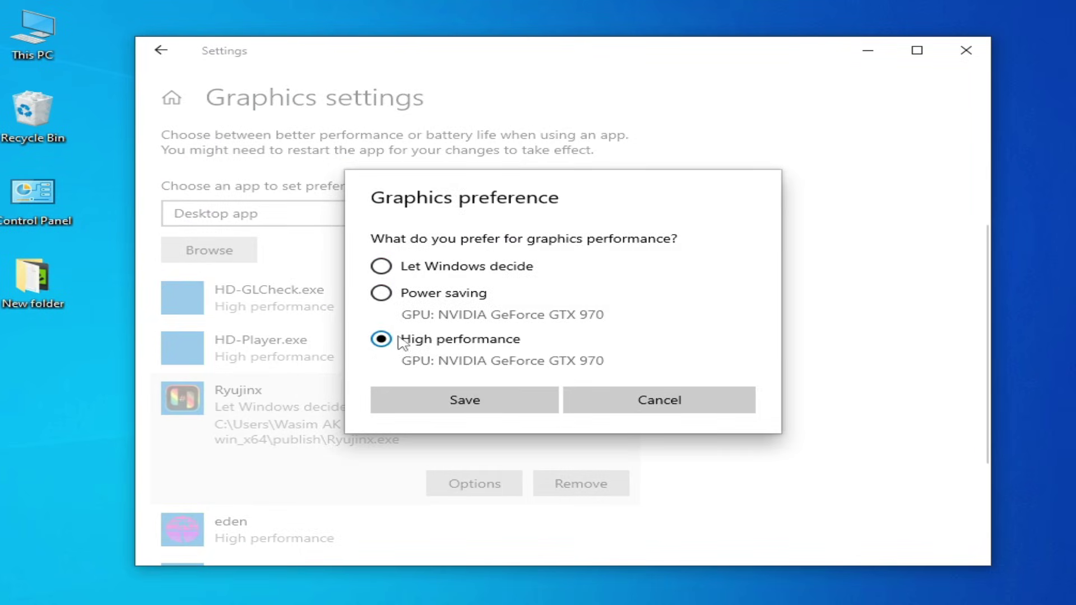
click(464, 400)
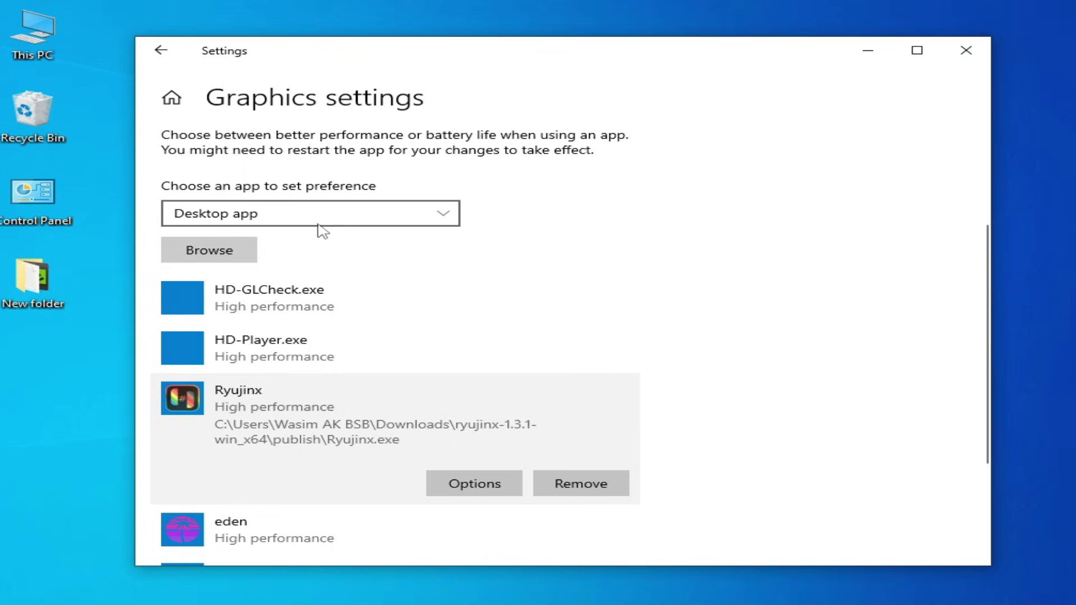
click(966, 50)
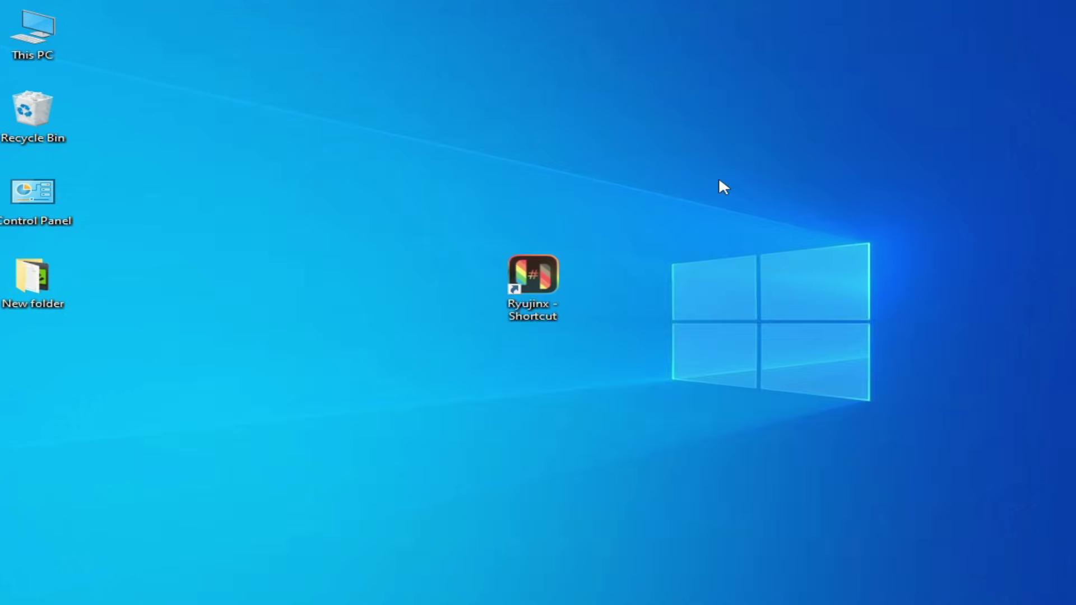